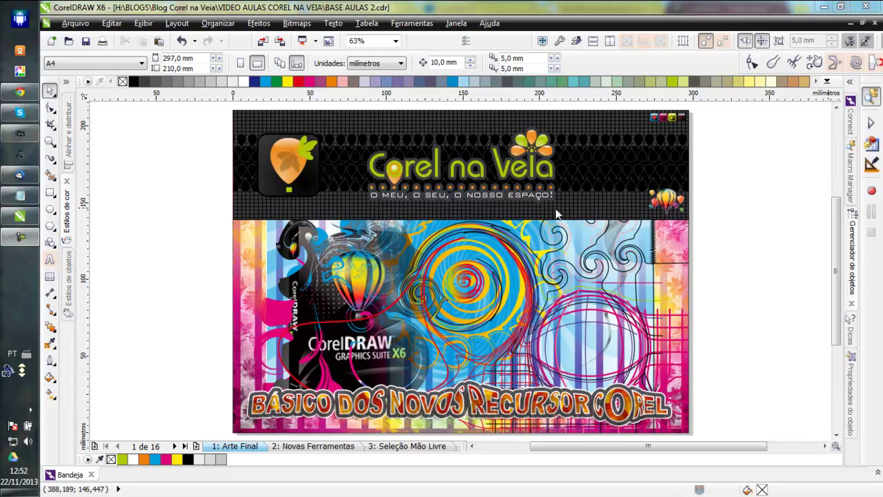
# Switch to the Notepad note and review the question about unfilled lines remaining after breaking apart Artistic Media brush strokes.
pyautogui.click(20, 195)
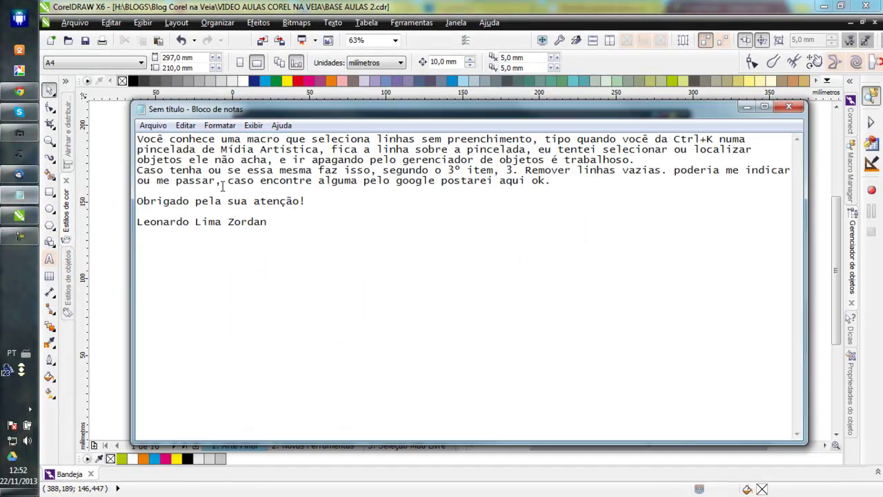
pyautogui.moveTo(377, 139); pyautogui.dragTo(536, 139)
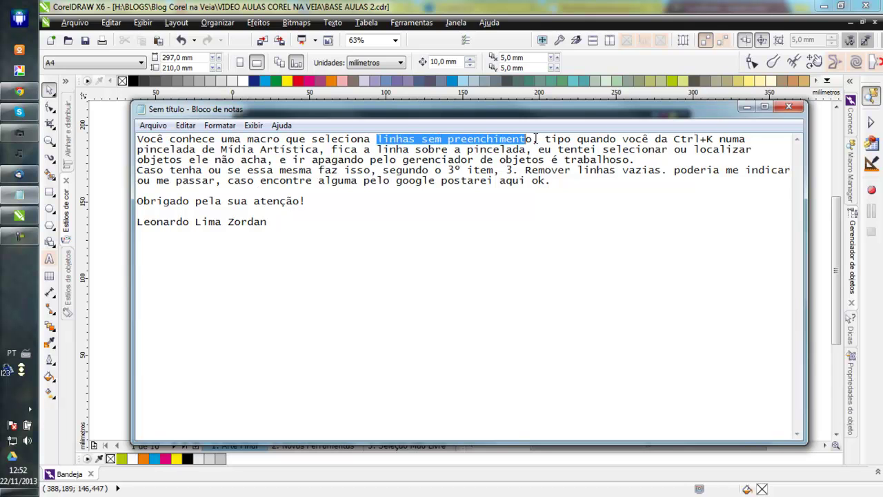
pyautogui.click(675, 141)
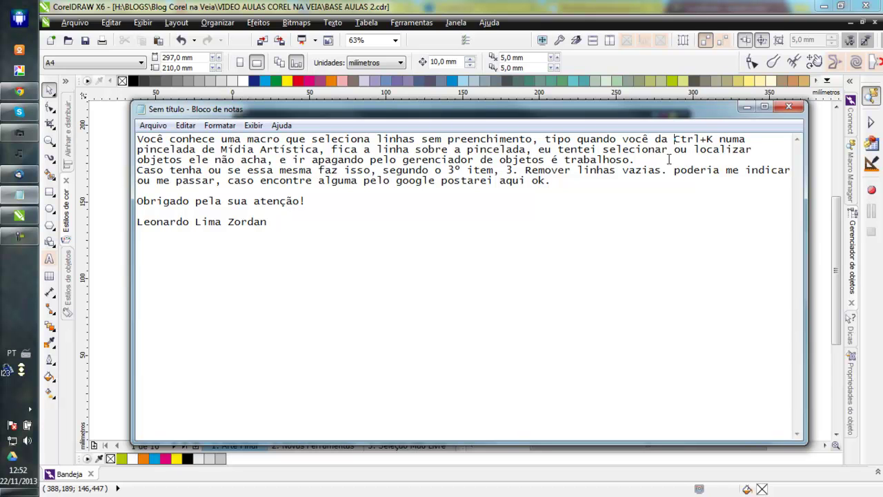
pyautogui.moveTo(214, 148); pyautogui.dragTo(577, 150)
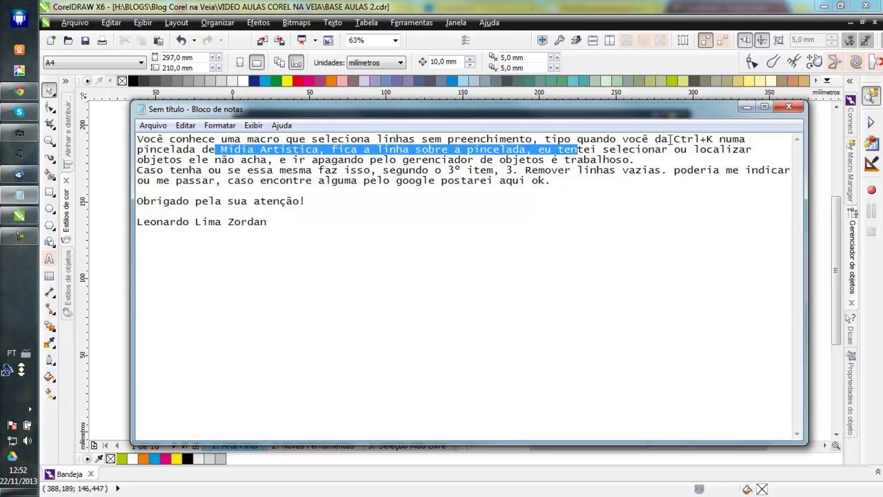
pyautogui.moveTo(669, 140); pyautogui.dragTo(721, 141)
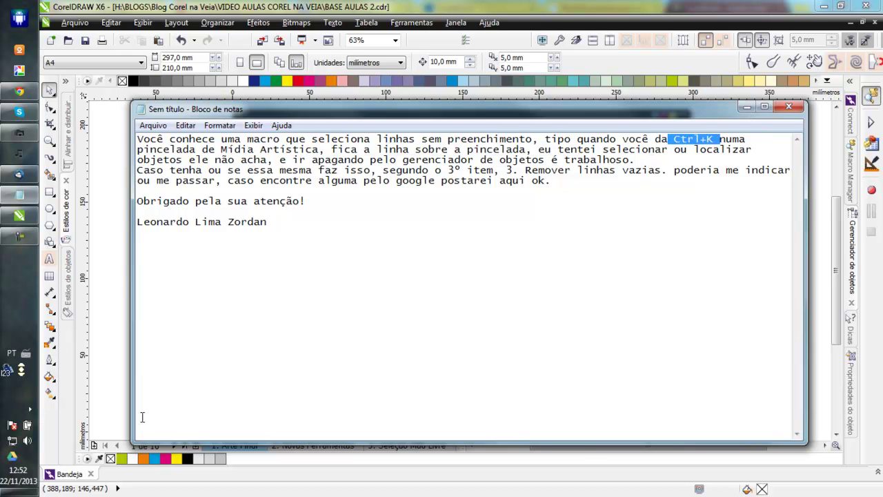
# Switch to CorelDRAW and, on page 16, paint six slanted and two long horizontal Artistic Media brush strokes across the grey area.
pyautogui.click(117, 395)
pyautogui.click(185, 445)
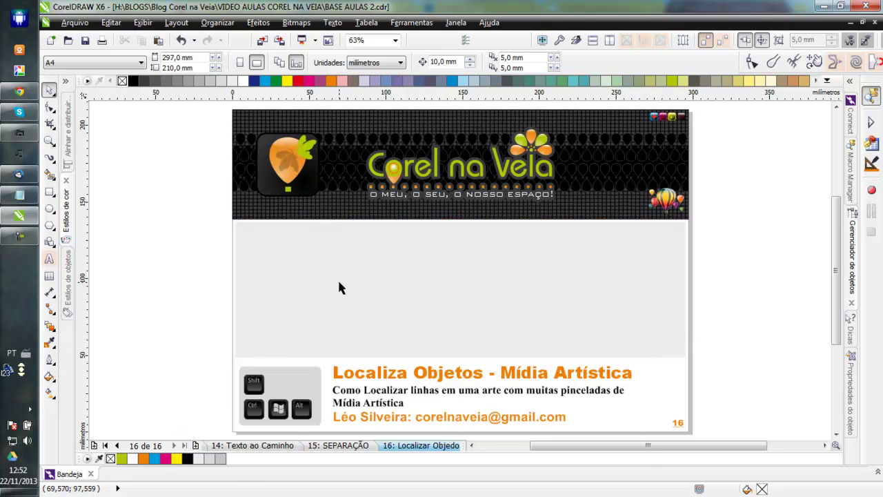
pyautogui.click(50, 158)
pyautogui.moveTo(276, 245); pyautogui.dragTo(331, 326)
pyautogui.moveTo(342, 244)
pyautogui.mouseDown()
pyautogui.moveTo(403, 311)
pyautogui.moveTo(426, 325)
pyautogui.mouseUp()
pyautogui.moveTo(444, 243)
pyautogui.mouseDown()
pyautogui.moveTo(489, 312)
pyautogui.moveTo(511, 325)
pyautogui.mouseUp()
pyautogui.moveTo(539, 251)
pyautogui.mouseDown()
pyautogui.moveTo(580, 315)
pyautogui.moveTo(598, 325)
pyautogui.mouseUp()
pyautogui.moveTo(611, 242)
pyautogui.mouseDown()
pyautogui.moveTo(619, 265)
pyautogui.moveTo(660, 323)
pyautogui.mouseUp()
pyautogui.moveTo(670, 234)
pyautogui.mouseDown()
pyautogui.moveTo(682, 267)
pyautogui.moveTo(732, 338)
pyautogui.mouseUp()
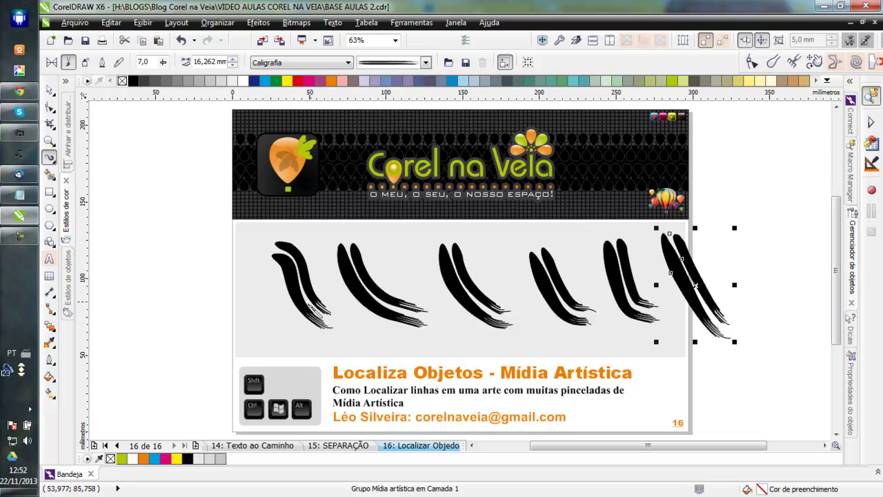
pyautogui.moveTo(265, 333); pyautogui.dragTo(653, 356)
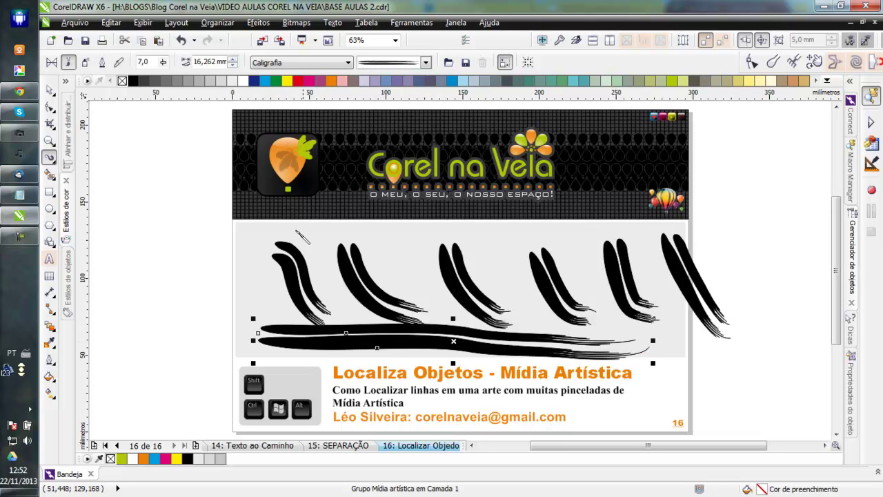
pyautogui.moveTo(252, 236); pyautogui.dragTo(661, 235)
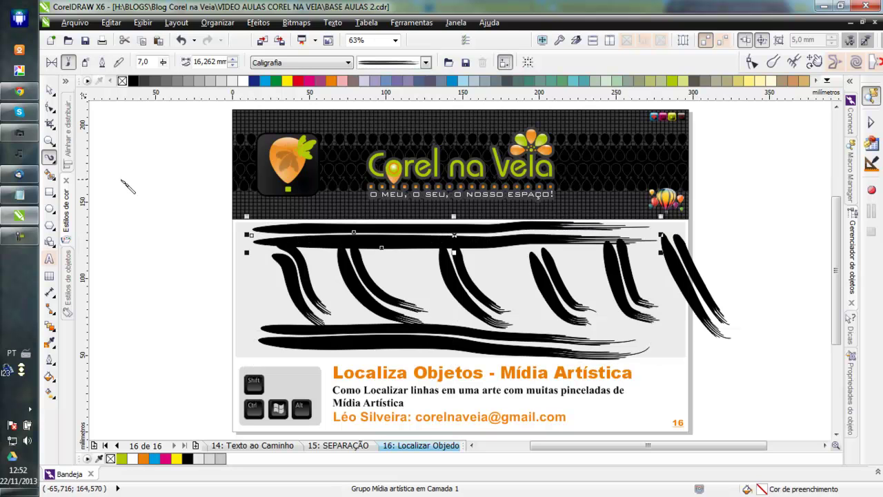
# Return to the Notepad note and review the request about removing empty lines, then minimize it.
pyautogui.click(31, 199)
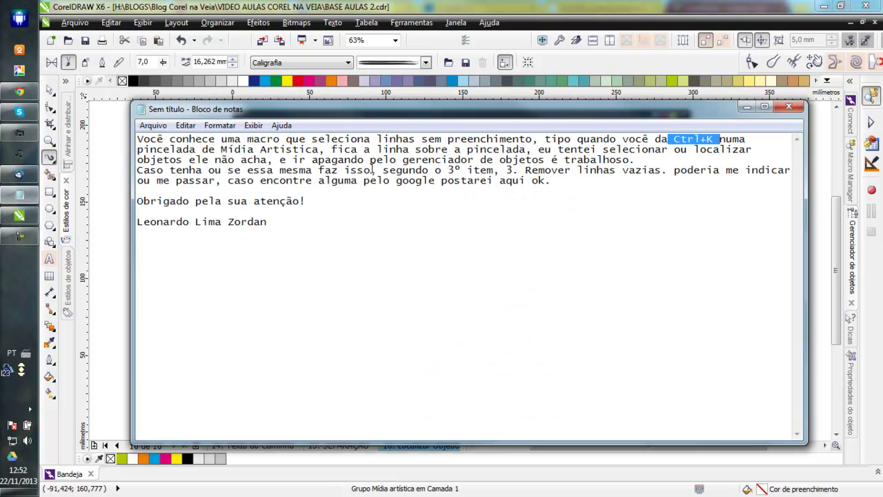
pyautogui.click(387, 163)
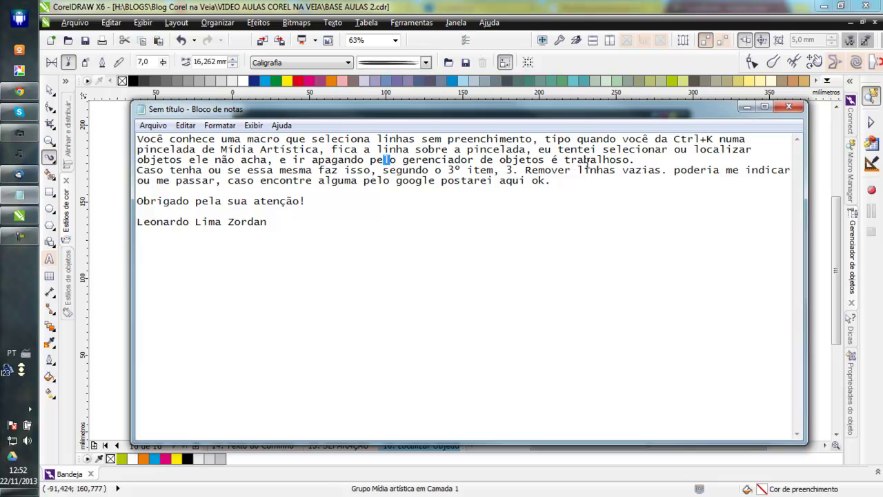
pyautogui.moveTo(579, 170); pyautogui.dragTo(653, 171)
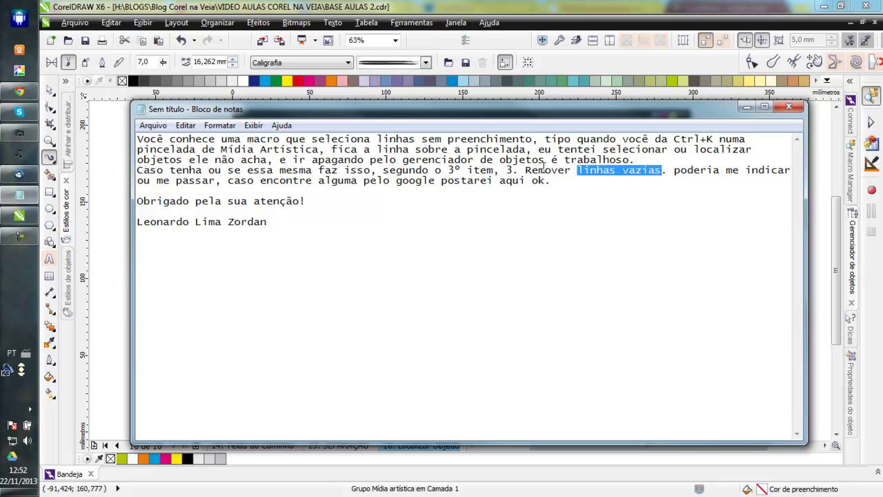
pyautogui.click(544, 168)
pyautogui.moveTo(526, 170); pyautogui.dragTo(672, 174)
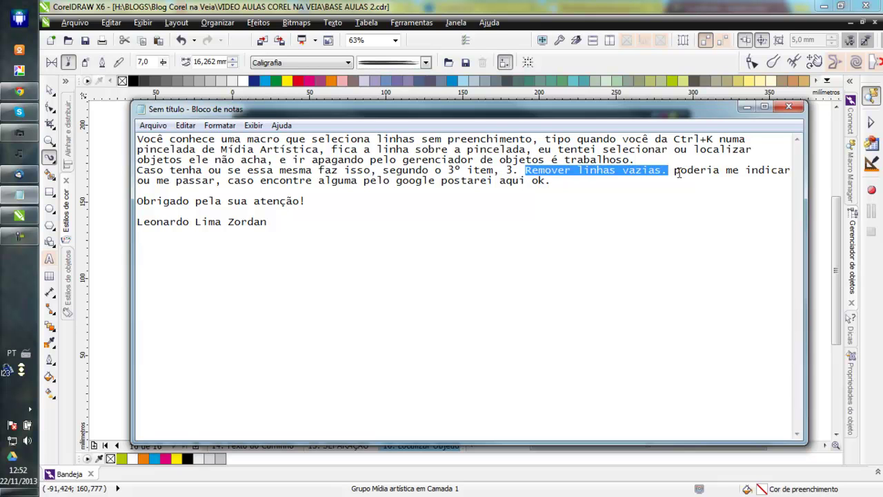
pyautogui.click(329, 158)
pyautogui.moveTo(182, 140); pyautogui.dragTo(448, 150)
pyautogui.click(575, 184)
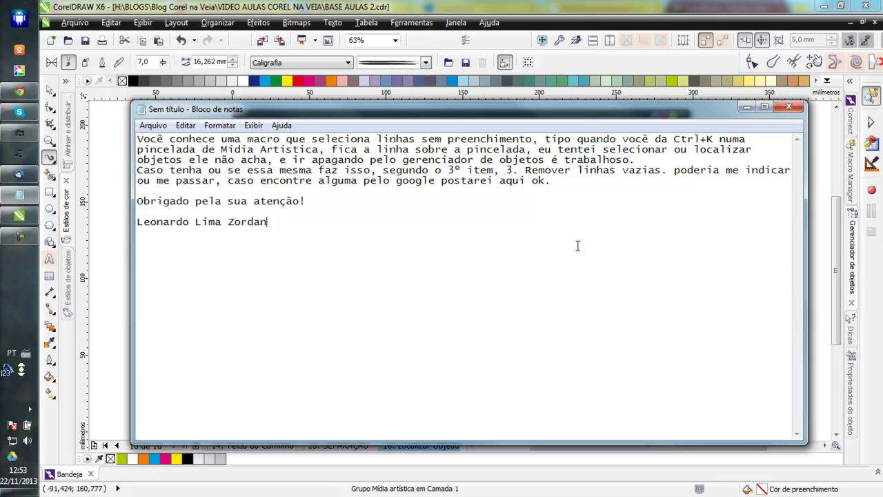
pyautogui.click(746, 107)
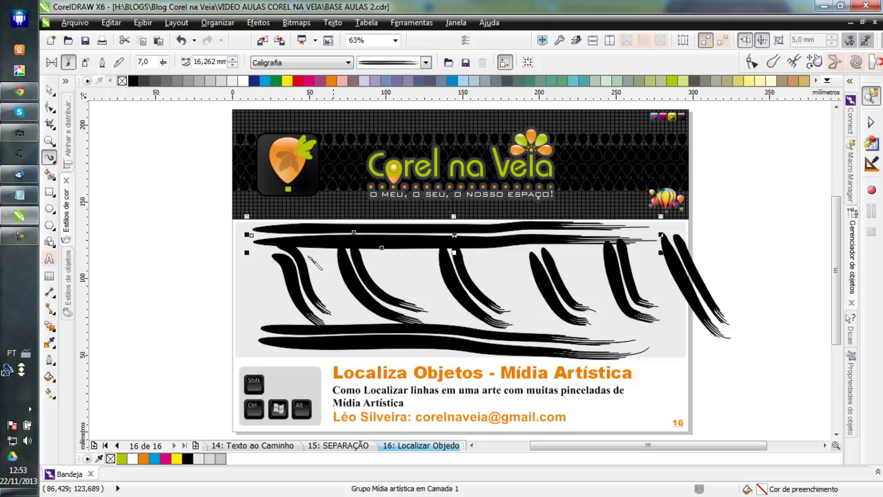
# Create a new A4 document in landscape orientation and activate the Artistic Media tool.
pyautogui.click(50, 40)
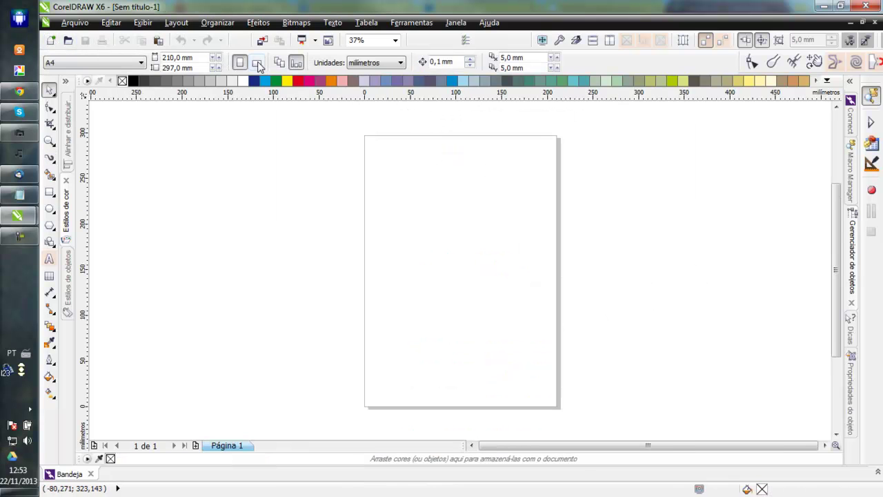
pyautogui.click(257, 63)
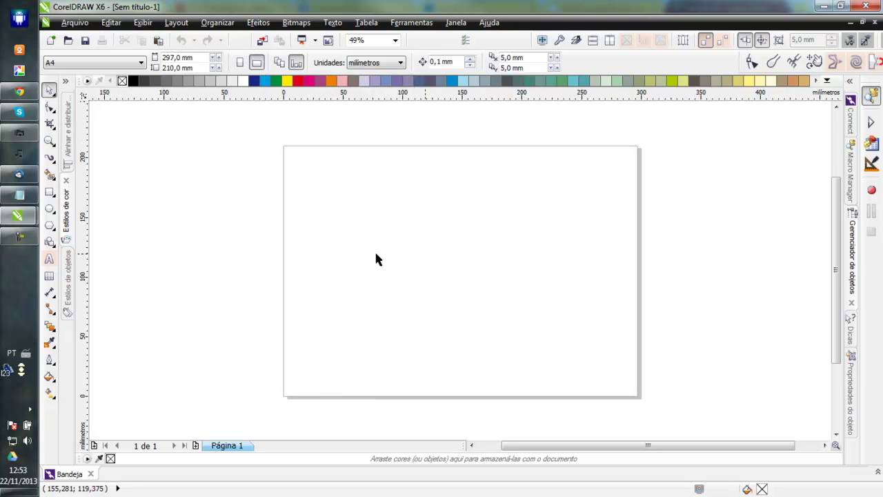
pyautogui.click(49, 158)
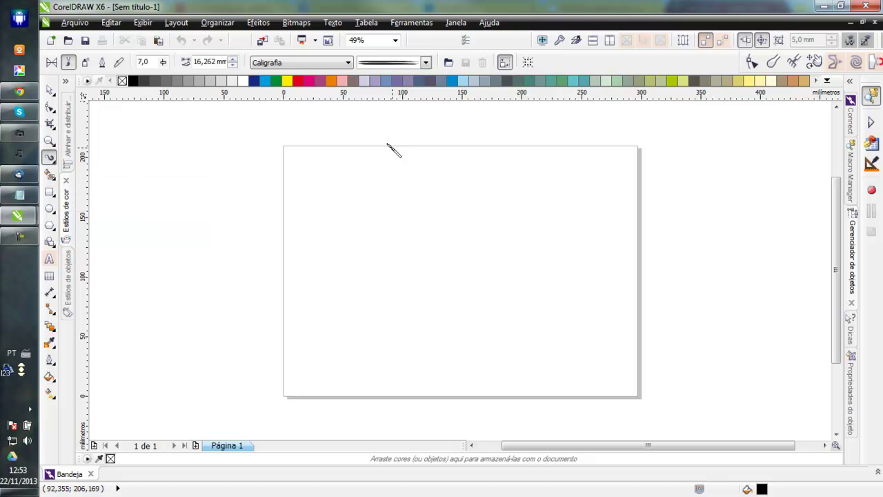
pyautogui.moveTo(399, 160)
pyautogui.mouseDown()
pyautogui.moveTo(348, 232)
pyautogui.moveTo(225, 259)
pyautogui.mouseUp()
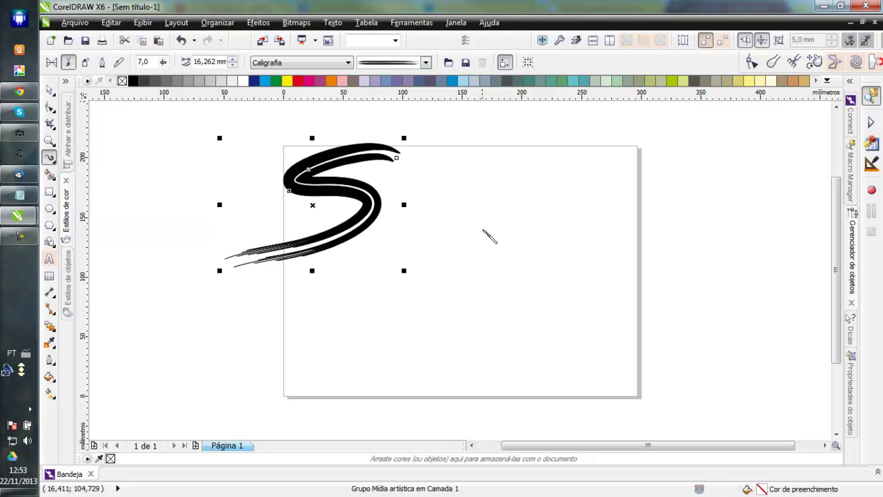
pyautogui.moveTo(499, 149)
pyautogui.mouseDown()
pyautogui.moveTo(416, 180)
pyautogui.moveTo(395, 243)
pyautogui.mouseUp()
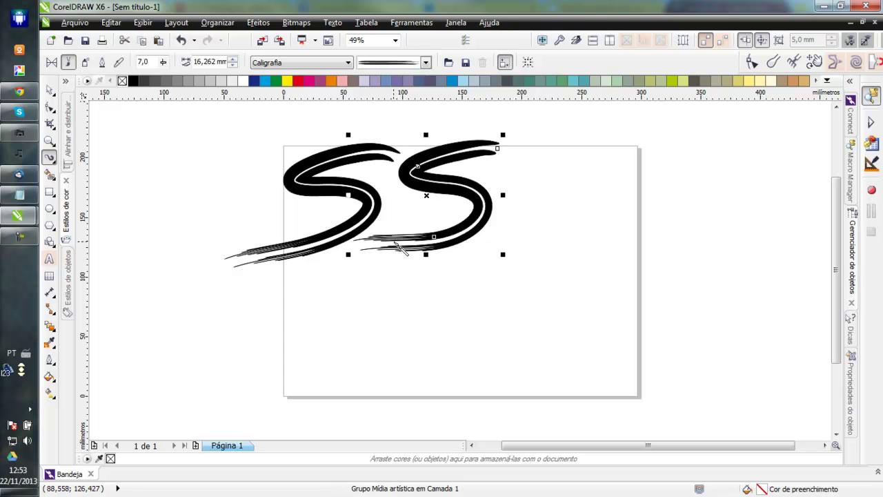
pyautogui.hotkey('ctrl', 'z')
pyautogui.hotkey('ctrl', 'z')
# Paint the word COREL in large freehand Artistic Media brush strokes across the upper part of the page.
pyautogui.moveTo(381, 162); pyautogui.dragTo(345, 245)
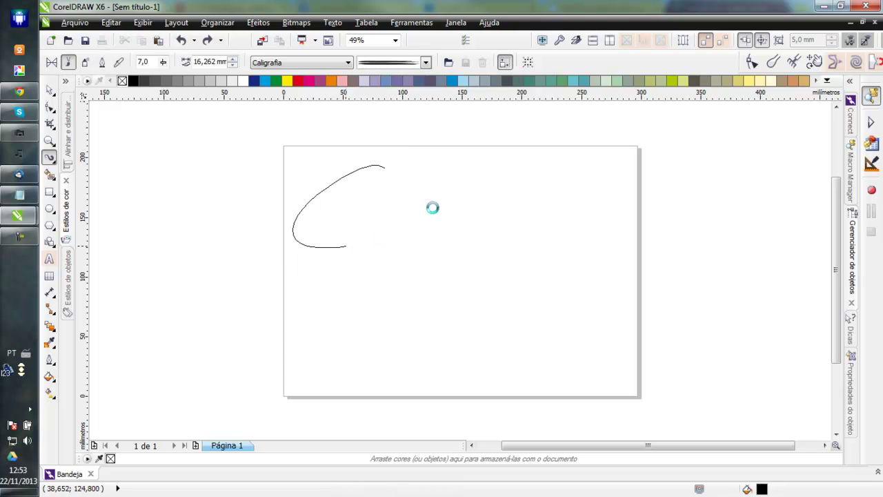
pyautogui.moveTo(449, 173); pyautogui.dragTo(393, 204)
pyautogui.moveTo(506, 172)
pyautogui.mouseDown()
pyautogui.moveTo(517, 154)
pyautogui.moveTo(556, 240)
pyautogui.mouseUp()
pyautogui.moveTo(588, 188)
pyautogui.mouseDown()
pyautogui.moveTo(624, 187)
pyautogui.moveTo(619, 236)
pyautogui.mouseUp()
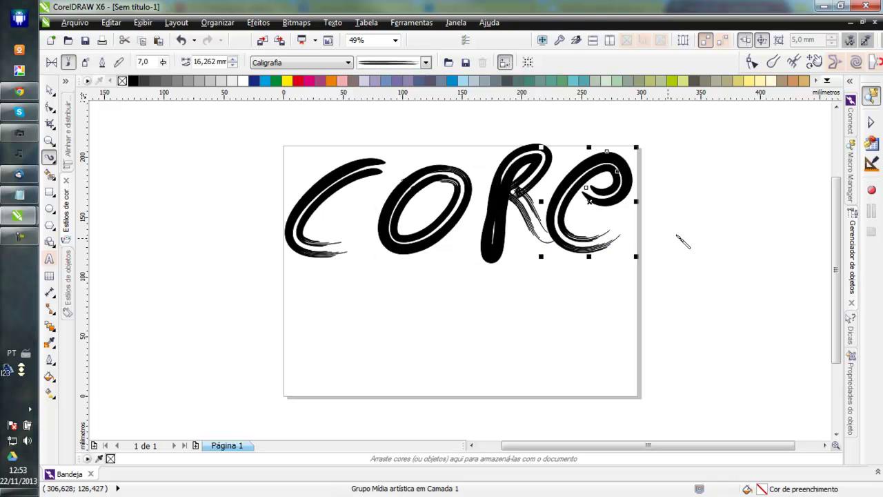
pyautogui.moveTo(673, 163)
pyautogui.mouseDown()
pyautogui.moveTo(713, 235)
pyautogui.moveTo(721, 223)
pyautogui.mouseUp()
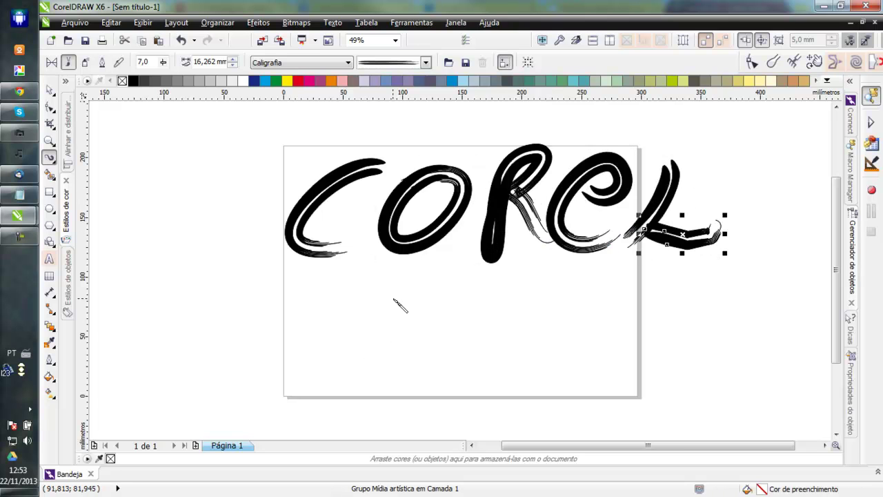
# Paint the words "na" and "veia" in freehand brush strokes on two lines below COREL.
pyautogui.moveTo(378, 294)
pyautogui.mouseDown()
pyautogui.moveTo(421, 314)
pyautogui.moveTo(417, 356)
pyautogui.mouseUp()
pyautogui.moveTo(456, 293)
pyautogui.mouseDown()
pyautogui.moveTo(503, 314)
pyautogui.moveTo(514, 343)
pyautogui.mouseUp()
pyautogui.moveTo(286, 367); pyautogui.dragTo(343, 339)
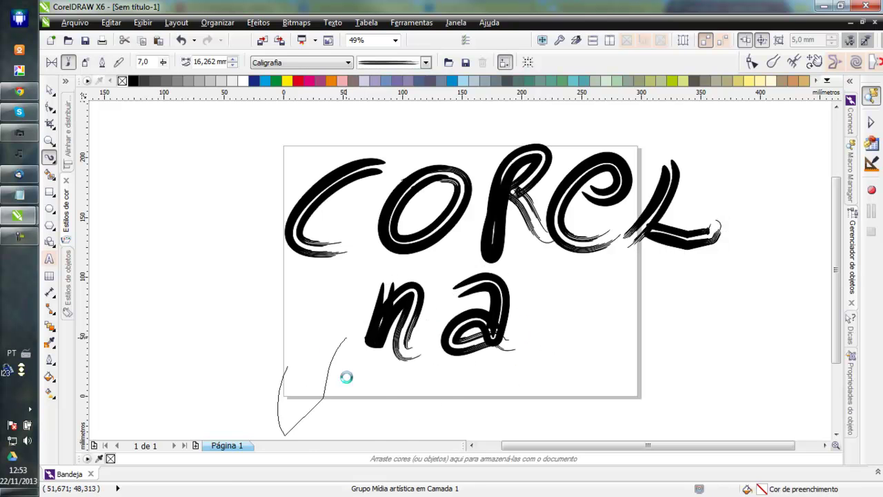
pyautogui.moveTo(369, 391)
pyautogui.mouseDown()
pyautogui.moveTo(395, 382)
pyautogui.moveTo(399, 419)
pyautogui.mouseUp()
pyautogui.moveTo(452, 381); pyautogui.dragTo(436, 433)
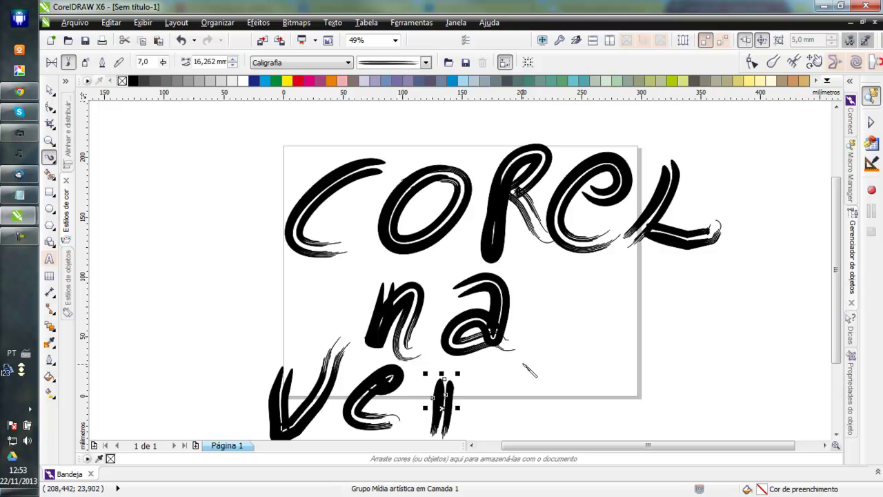
pyautogui.moveTo(492, 373)
pyautogui.mouseDown()
pyautogui.moveTo(490, 422)
pyautogui.moveTo(563, 423)
pyautogui.mouseUp()
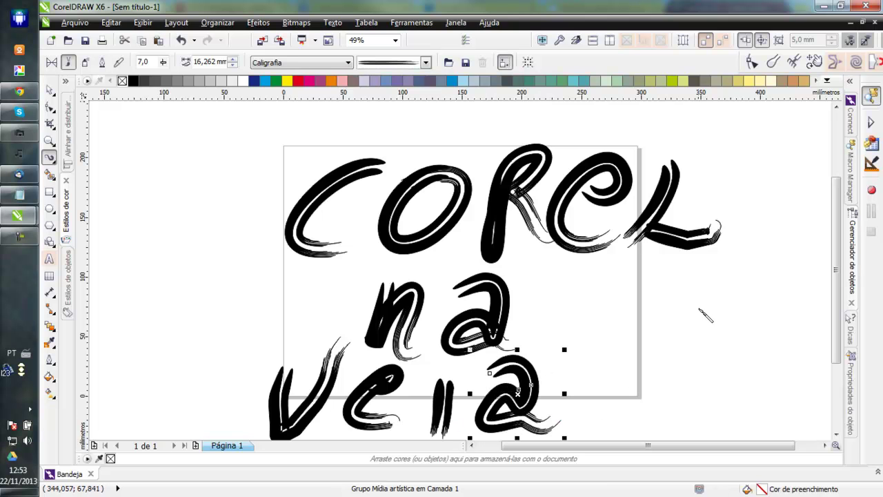
# Break apart the letter C brush stroke, move its brush shape off to the left, and select the remaining path line.
pyautogui.click(49, 93)
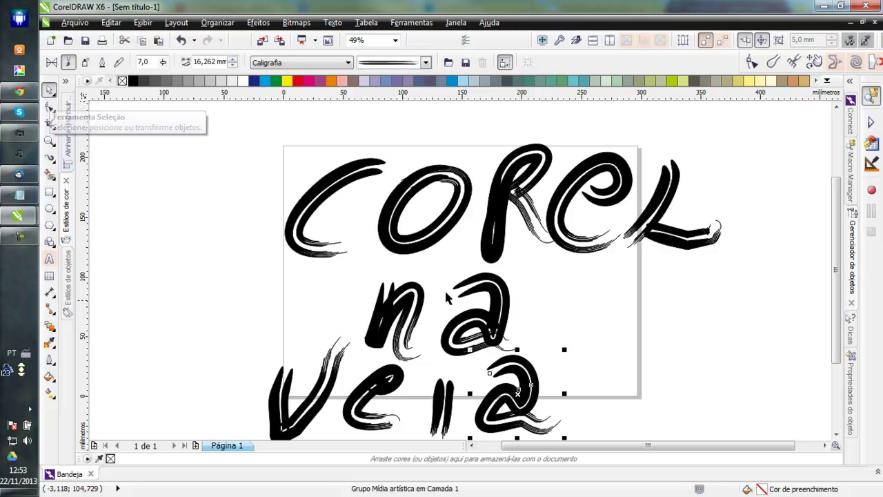
pyautogui.click(524, 194)
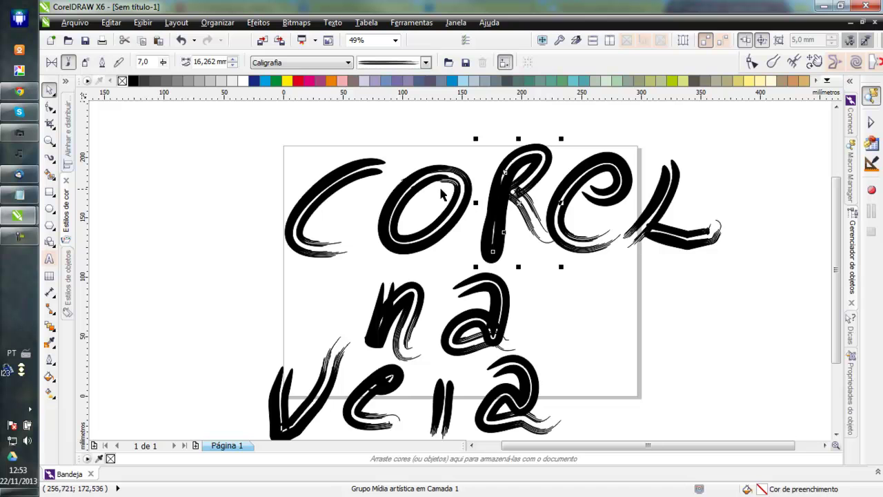
pyautogui.click(328, 187)
pyautogui.hotkey('ctrl', 'k')
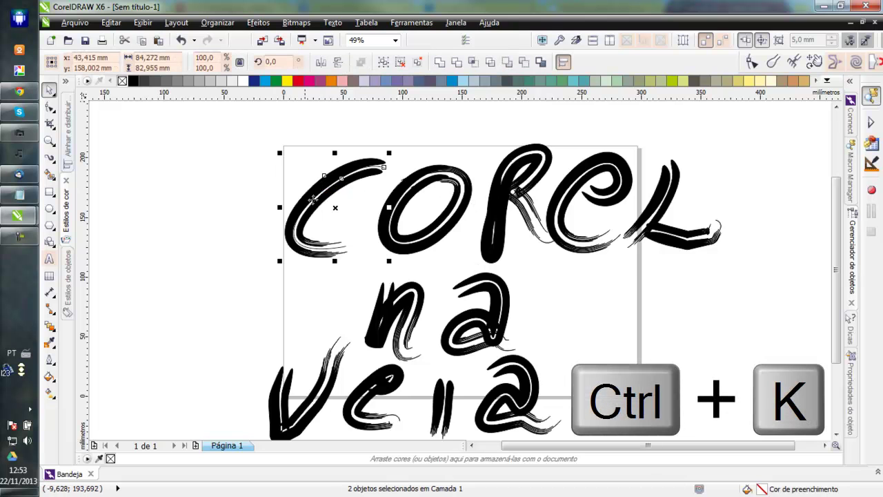
pyautogui.click(315, 190)
pyautogui.moveTo(319, 188); pyautogui.dragTo(228, 196)
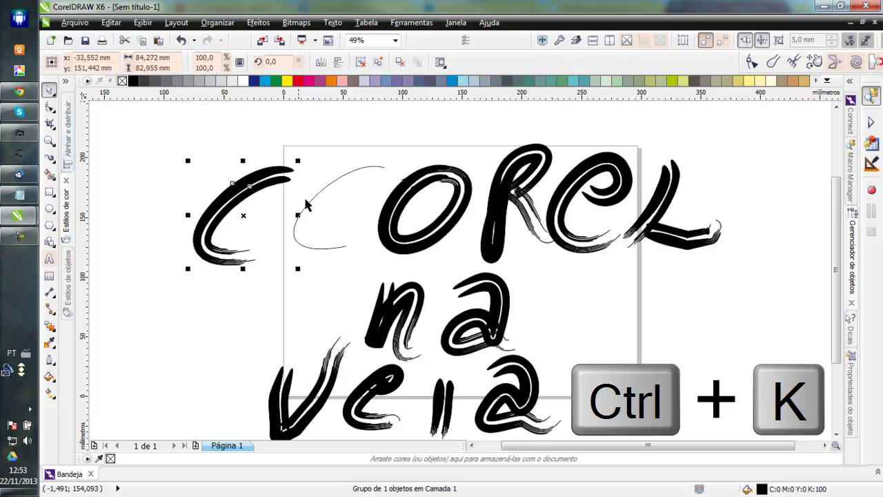
pyautogui.click(338, 175)
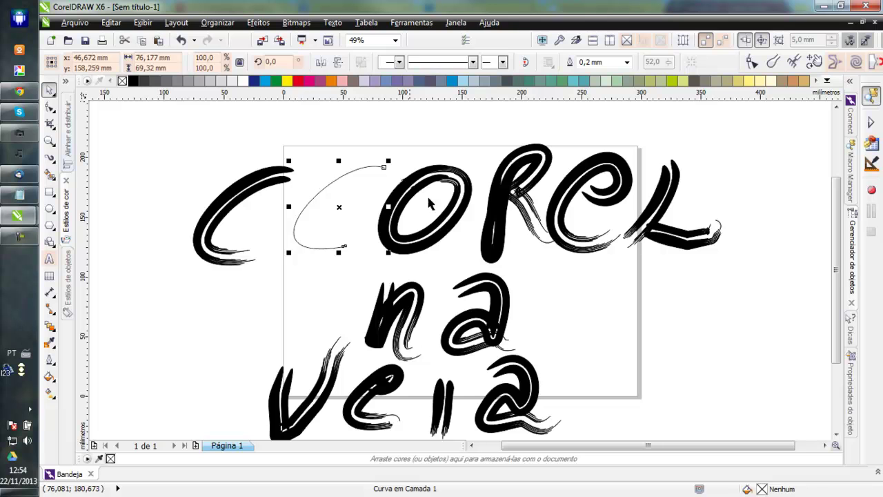
# Undo the move and the break-apart of the letter C brush stroke.
pyautogui.hotkey('ctrl', 'z')
pyautogui.hotkey('ctrl', 'z')
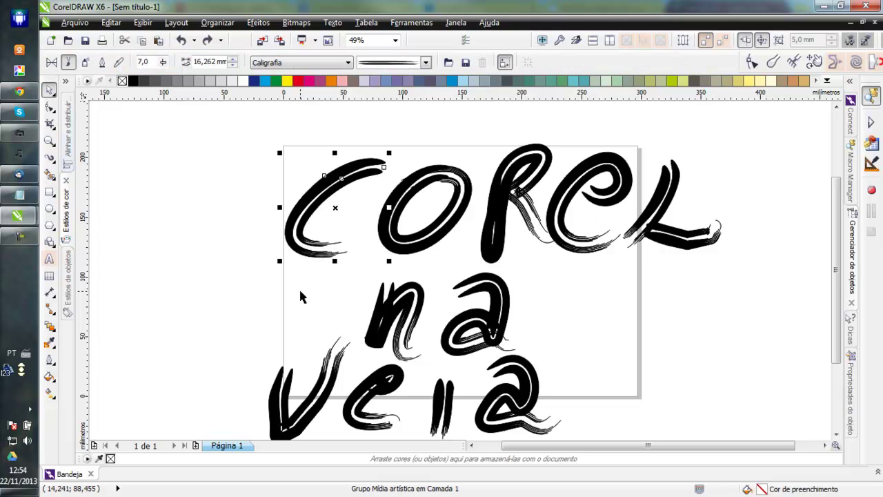
pyautogui.hotkey('ctrl', 'z')
pyautogui.hotkey('ctrl', 'z')
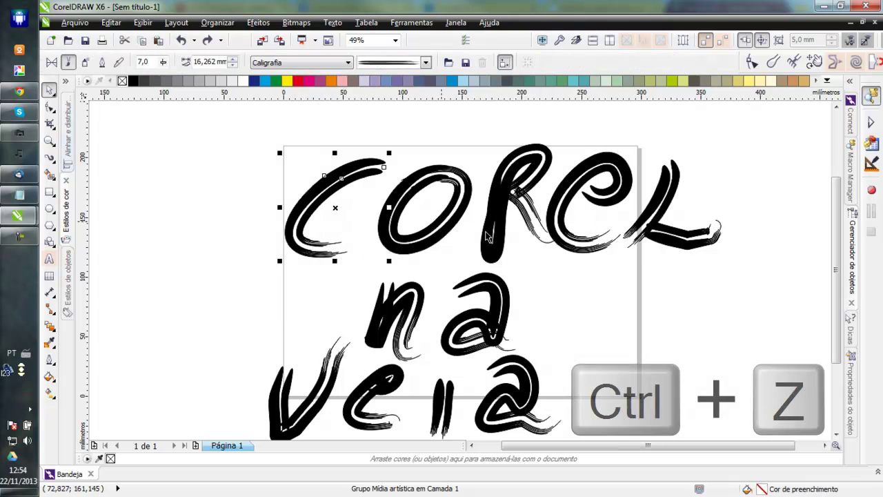
# Select all the brush strokes of the lettering and break them apart.
pyautogui.click(673, 319)
pyautogui.press('F4')
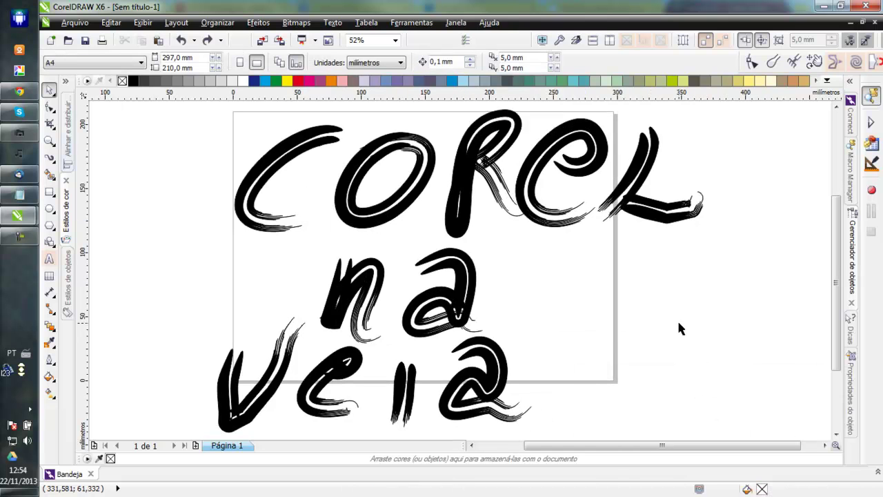
pyautogui.click(367, 303)
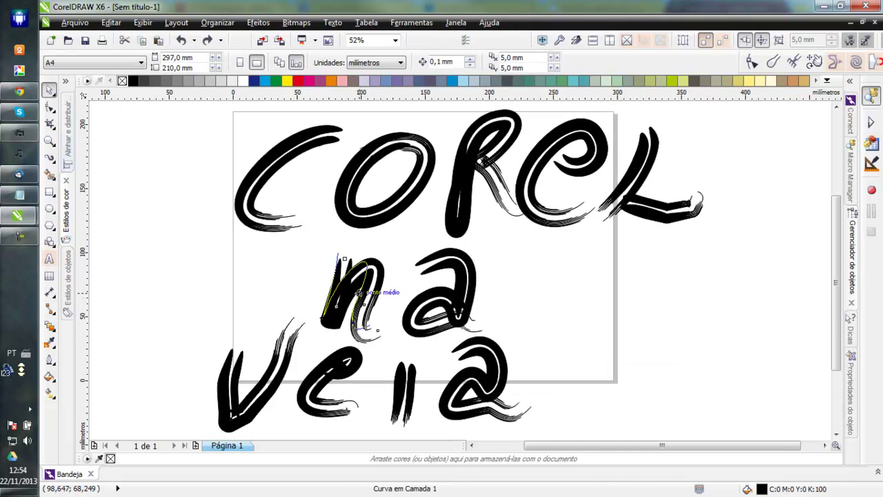
pyautogui.click(513, 311)
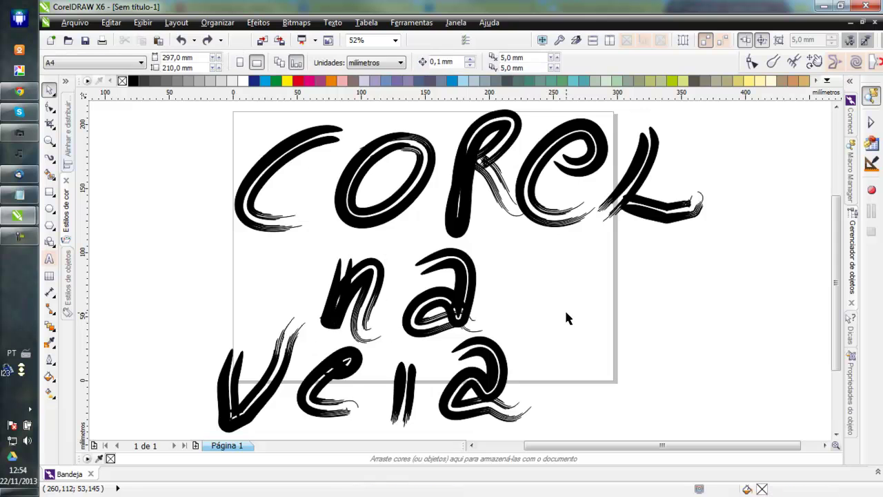
pyautogui.click(503, 196)
pyautogui.click(666, 283)
pyautogui.hotkey('ctrl', 'a')
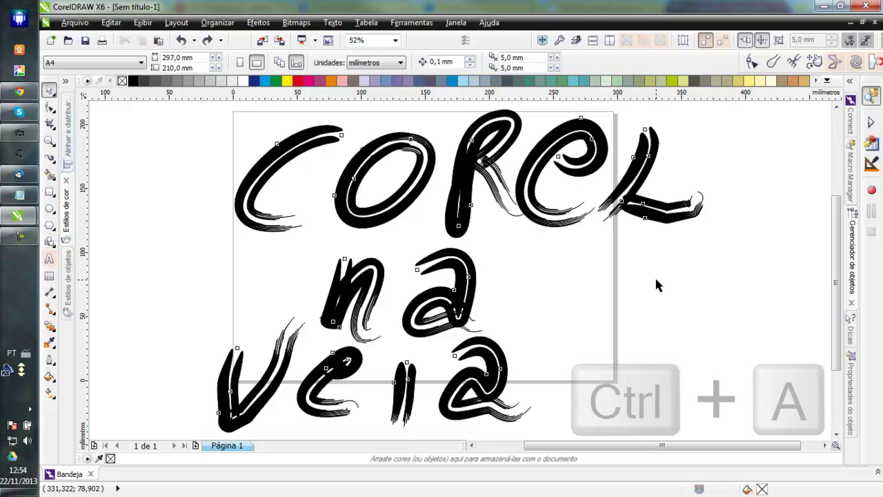
pyautogui.hotkey('ctrl', 'k')
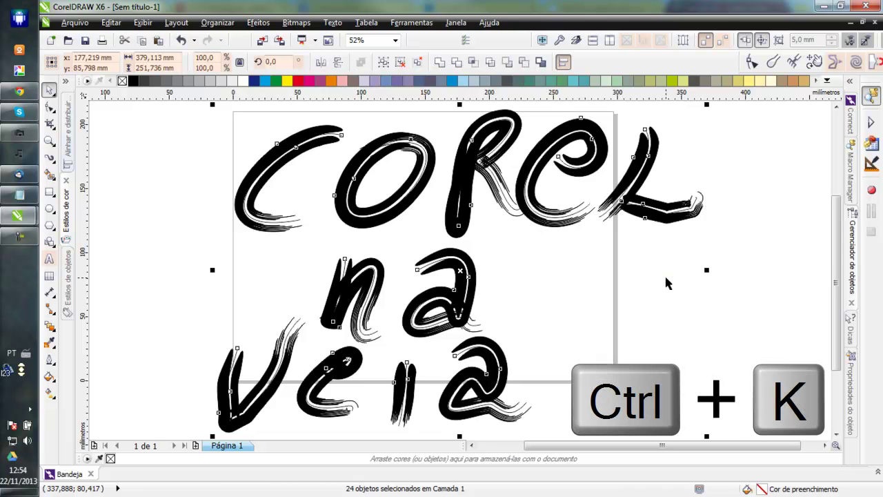
# Open the Object Manager and pick out several leftover path curves between the groups in Camada 1.
pyautogui.click(853, 252)
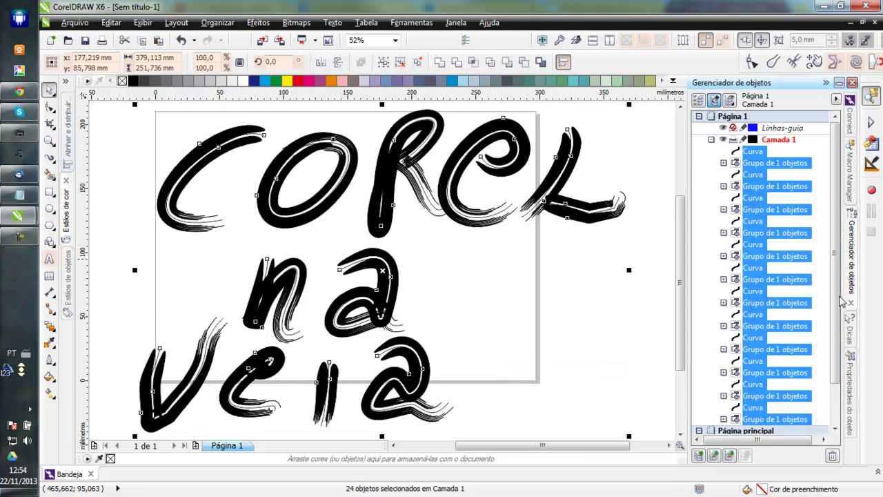
pyautogui.click(751, 153)
pyautogui.keyDown('ctrl'); pyautogui.click(760, 176); pyautogui.keyUp('ctrl')
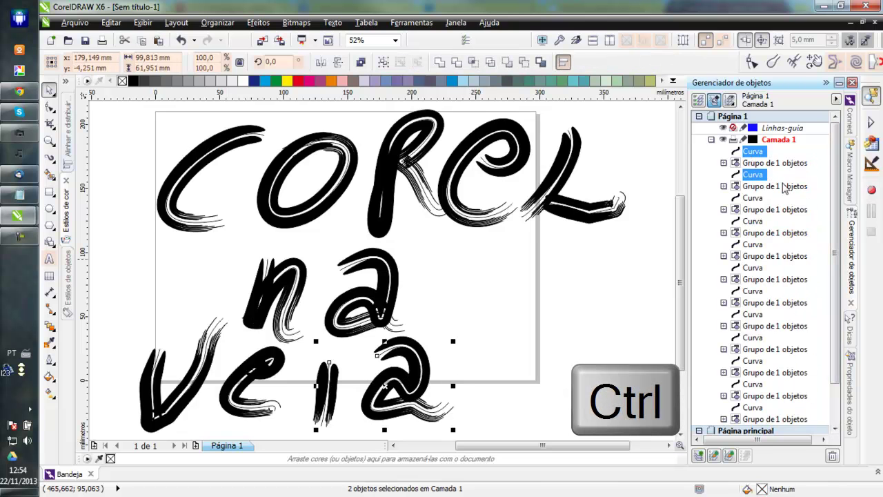
pyautogui.keyDown('ctrl'); pyautogui.click(756, 221); pyautogui.keyUp('ctrl')
pyautogui.keyDown('ctrl'); pyautogui.click(753, 198); pyautogui.keyUp('ctrl')
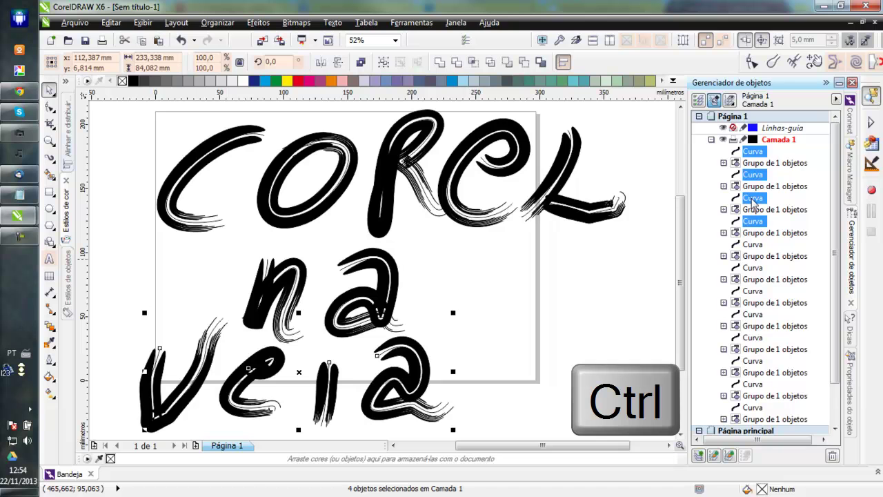
pyautogui.click(755, 156)
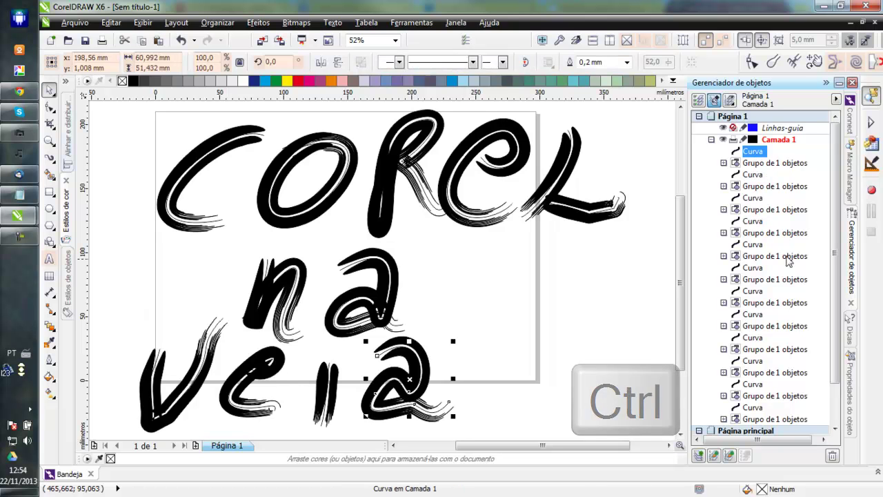
pyautogui.moveTo(835, 179); pyautogui.dragTo(812, 195)
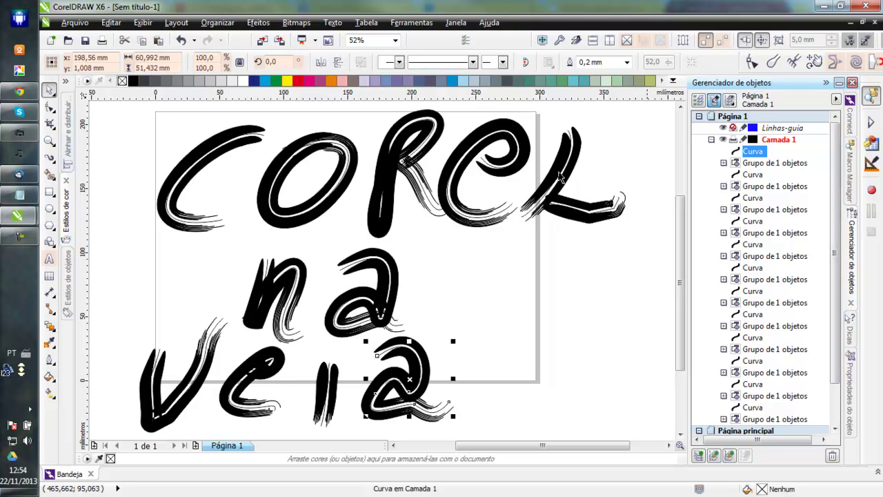
# Set up a new Find Objects search for objects whose fill type is Sem preenchimento.
pyautogui.click(111, 23)
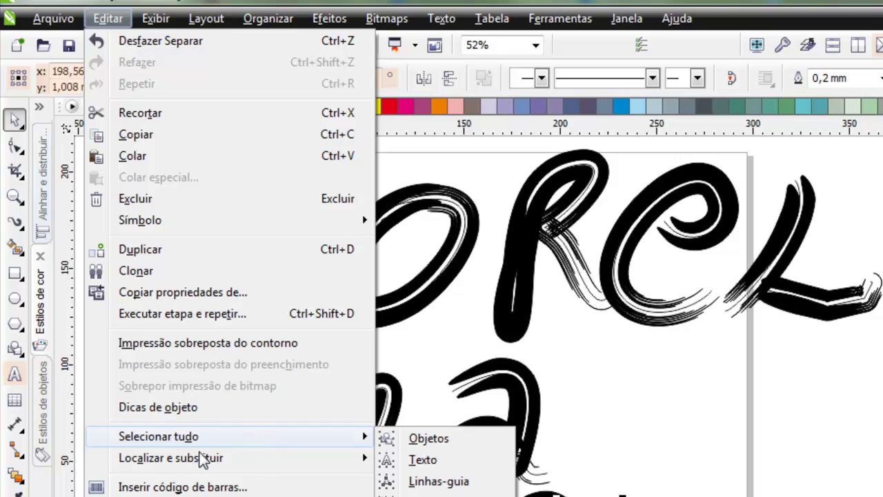
pyautogui.moveTo(156, 464)
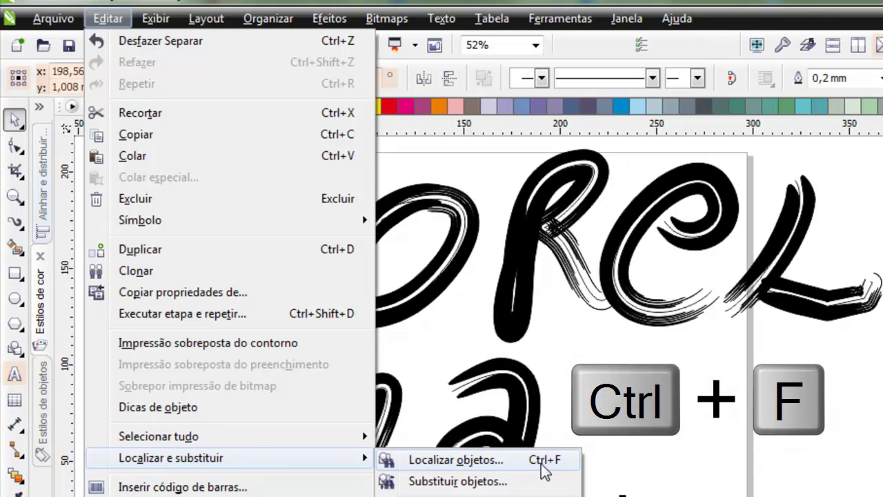
pyautogui.click(635, 467)
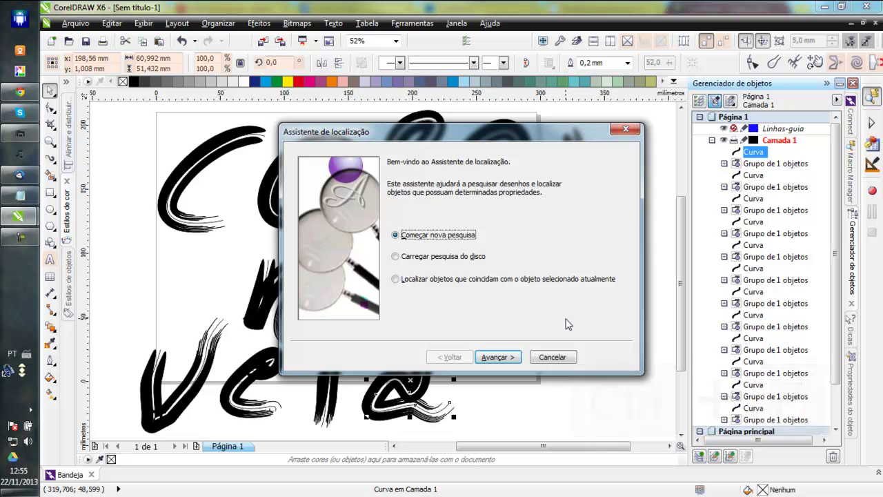
pyautogui.click(498, 357)
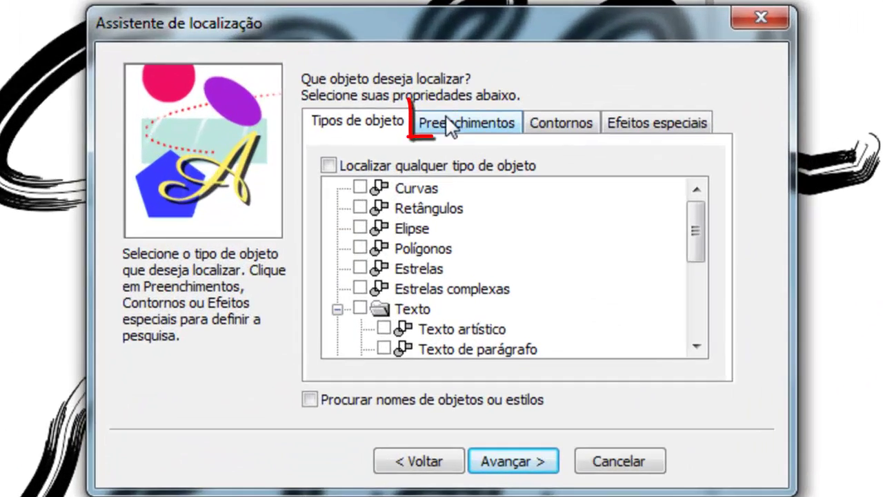
pyautogui.click(423, 168)
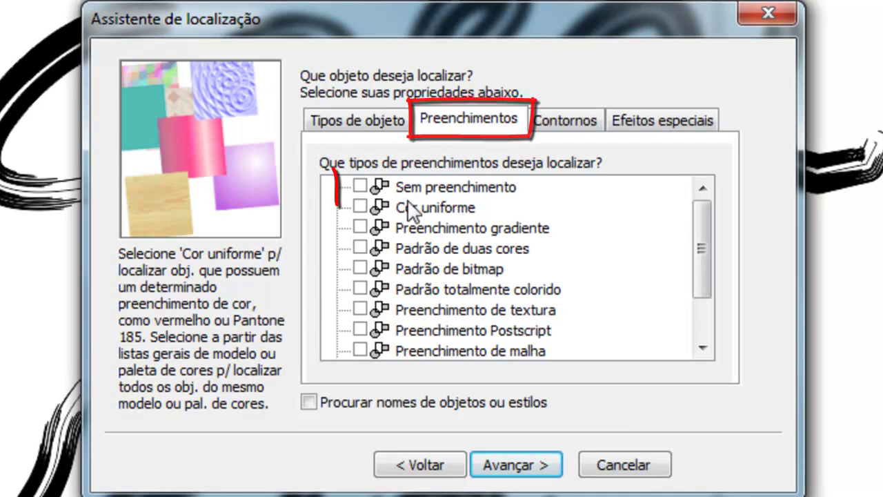
pyautogui.click(361, 185)
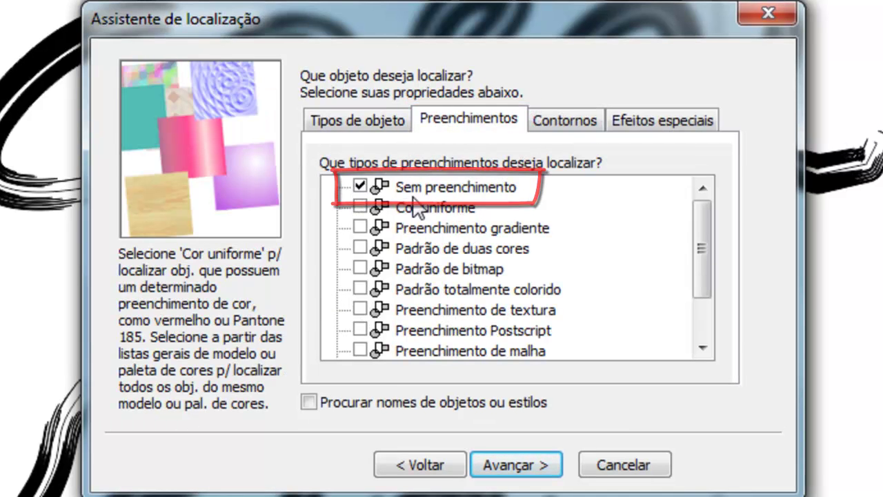
pyautogui.click(525, 474)
pyautogui.click(529, 474)
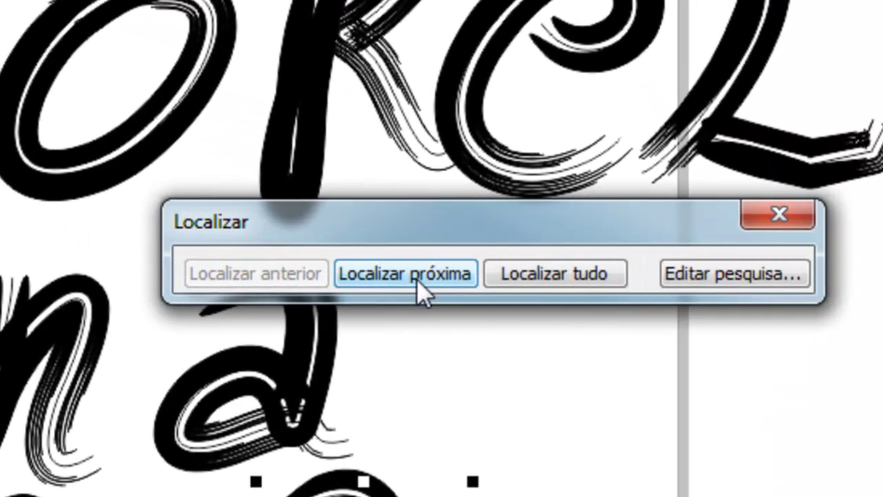
# Find all the unfilled path lines matching the search and delete them together.
pyautogui.click(552, 291)
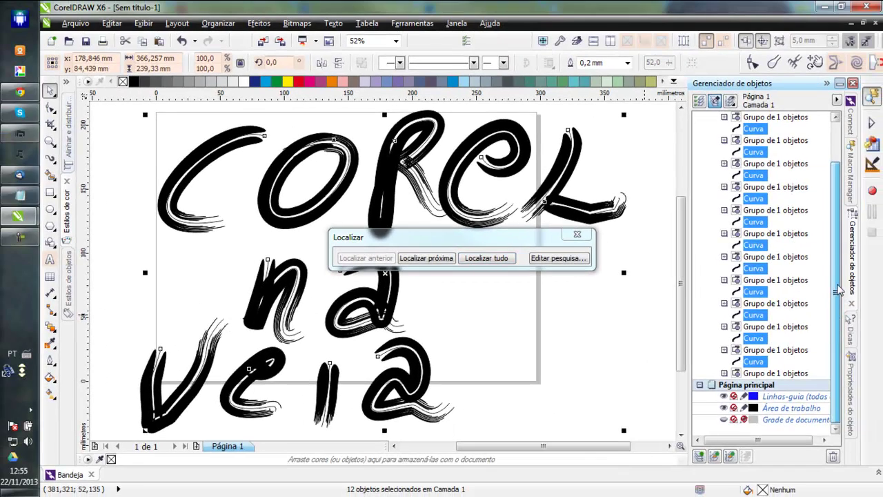
pyautogui.moveTo(858, 288); pyautogui.dragTo(855, 191)
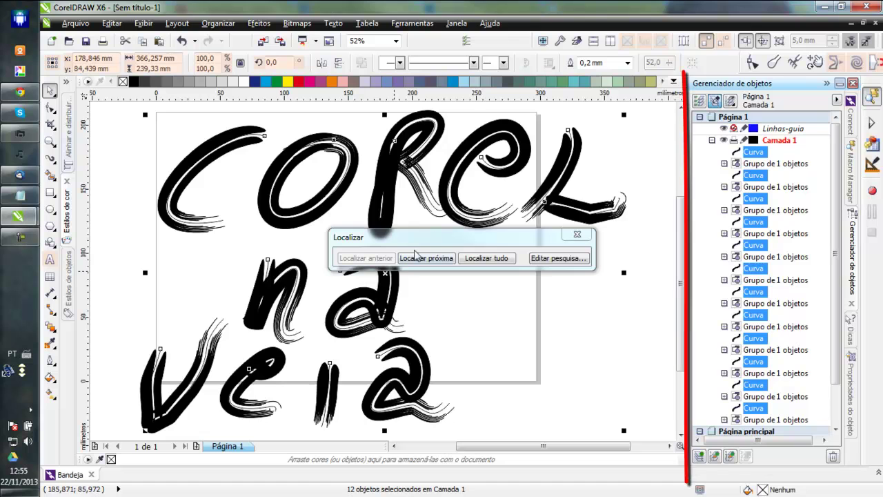
pyautogui.moveTo(387, 236)
pyautogui.mouseDown()
pyautogui.moveTo(461, 311)
pyautogui.moveTo(263, 142)
pyautogui.mouseUp()
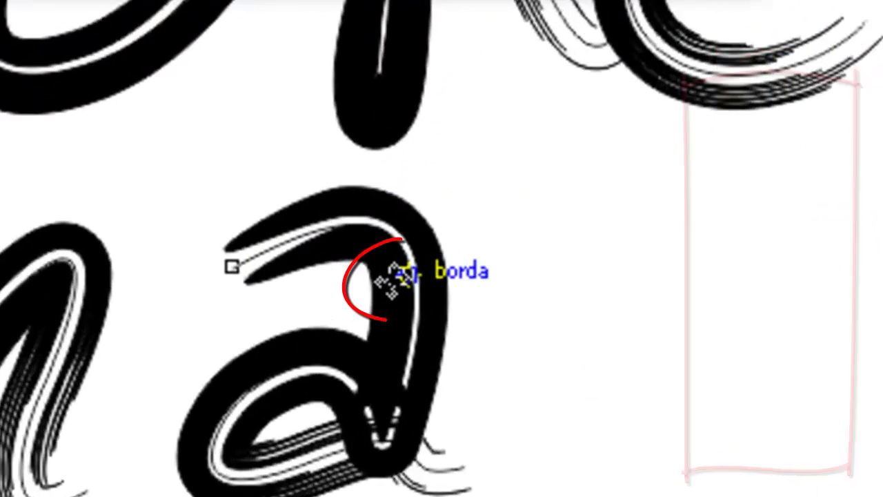
pyautogui.click(399, 279)
pyautogui.press('Delete')
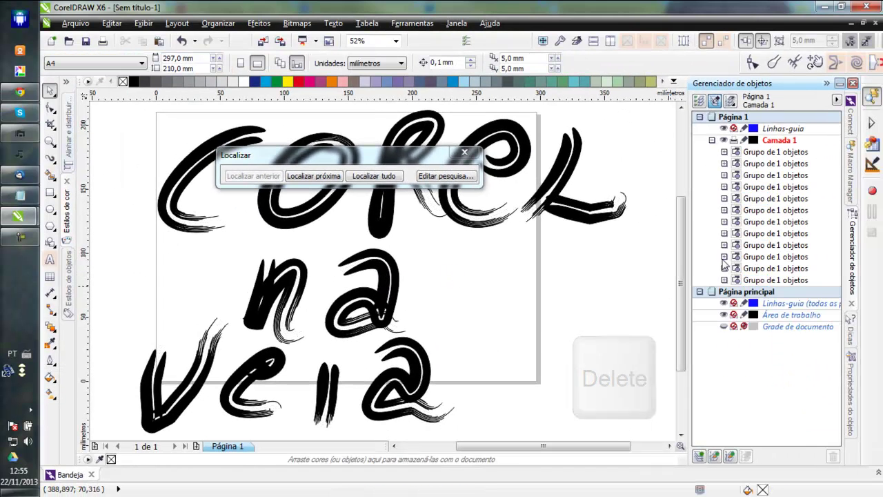
# Expand the first group in Camada 1 down to its curves, try moving one curve, and undo the move.
pyautogui.click(758, 153)
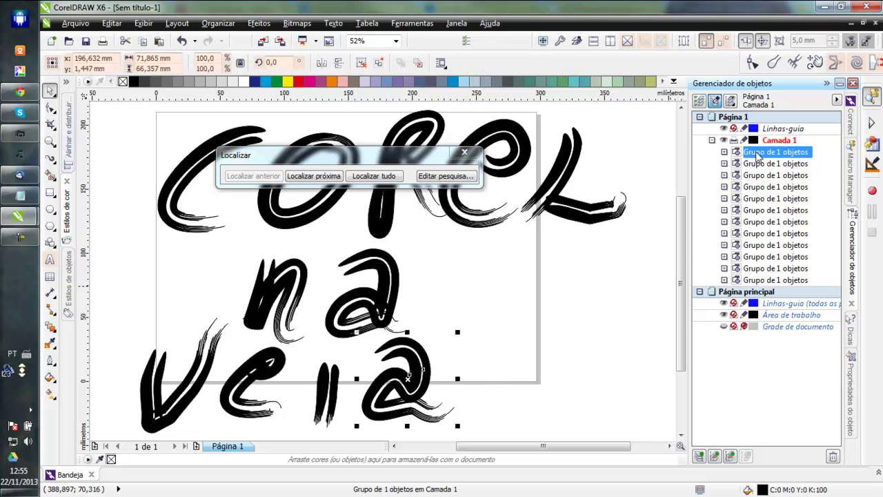
pyautogui.click(724, 152)
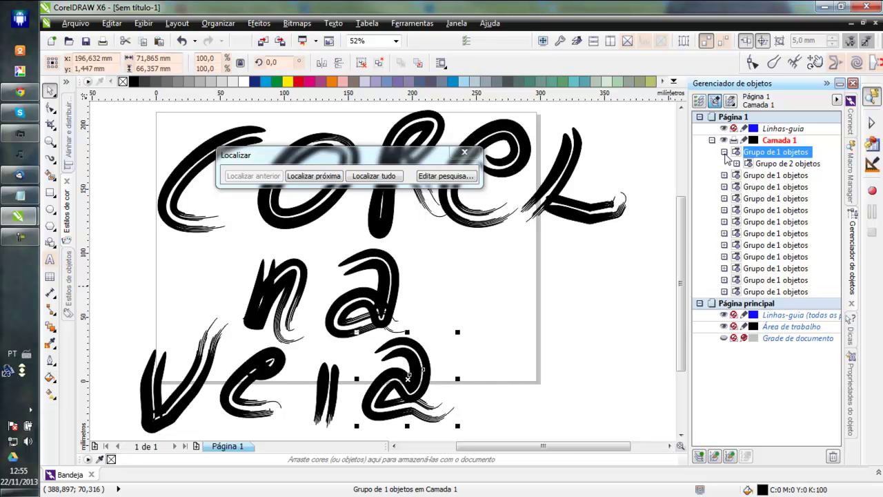
pyautogui.click(766, 164)
pyautogui.click(737, 163)
pyautogui.click(798, 186)
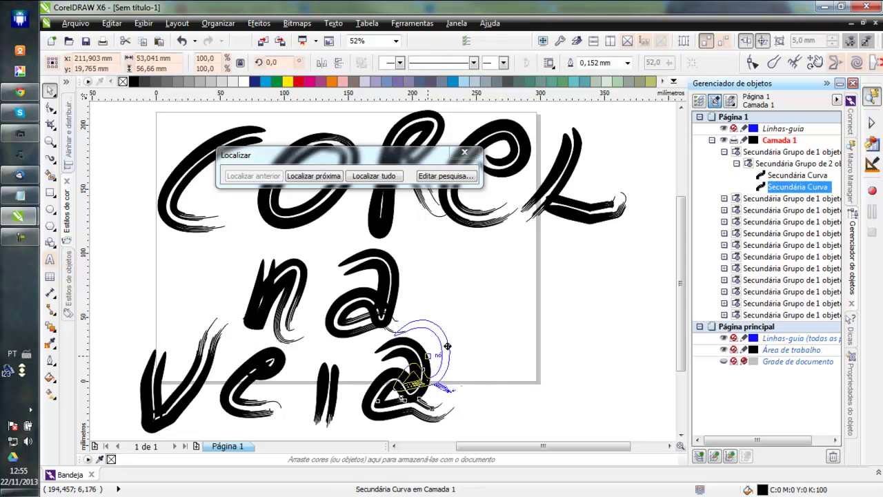
pyautogui.hotkey('ctrl', 'z')
# Try moving the letter a of "na" aside, undo the move, and close the Localizar window.
pyautogui.click(380, 419)
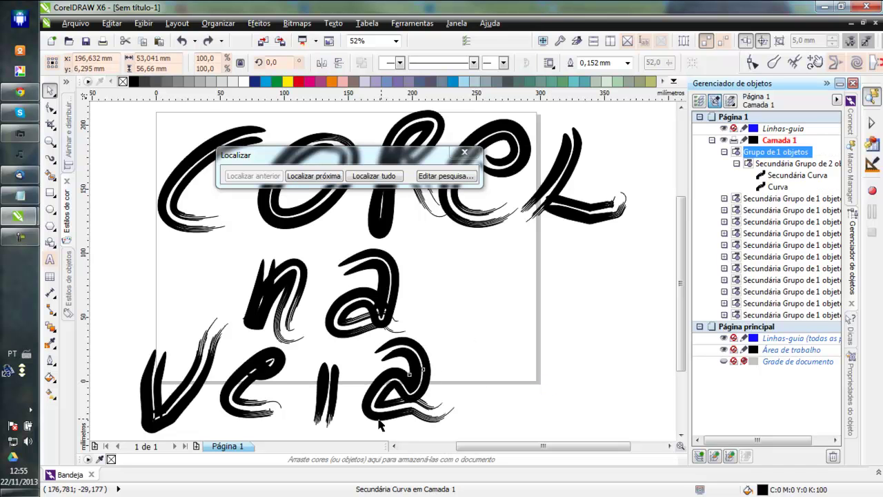
pyautogui.moveTo(386, 288); pyautogui.dragTo(465, 288)
pyautogui.hotkey('ctrl', 'z')
pyautogui.click(463, 153)
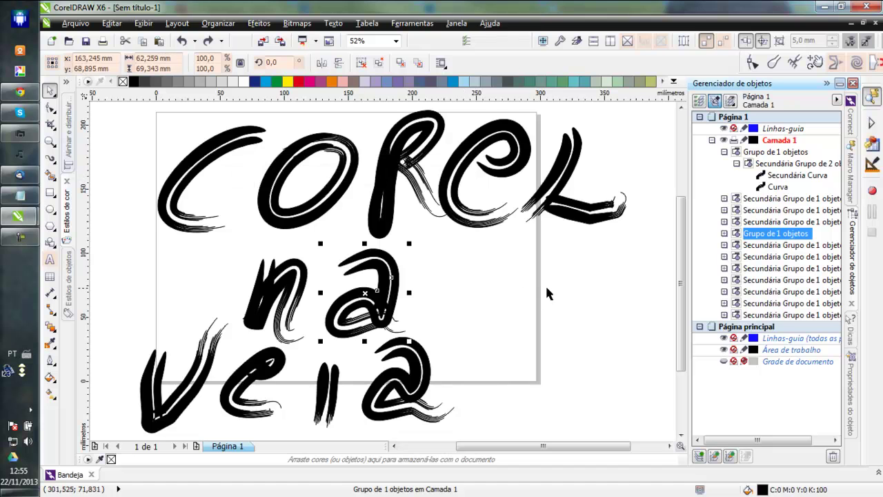
# Select the whole lettering artwork and delete it to empty the page.
pyautogui.click(582, 261)
pyautogui.scroll(-2, 352, 275)
pyautogui.moveTo(130, 171)
pyautogui.mouseDown()
pyautogui.moveTo(402, 396)
pyautogui.moveTo(473, 407)
pyautogui.mouseUp()
pyautogui.press('Delete')
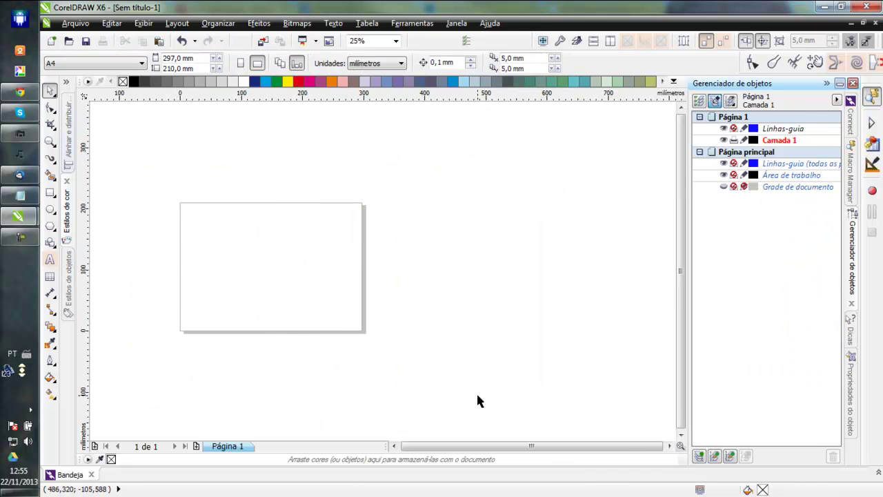
# Paint the word CoreL in freehand Artistic Media brush strokes across the upper part of the page.
pyautogui.click(51, 158)
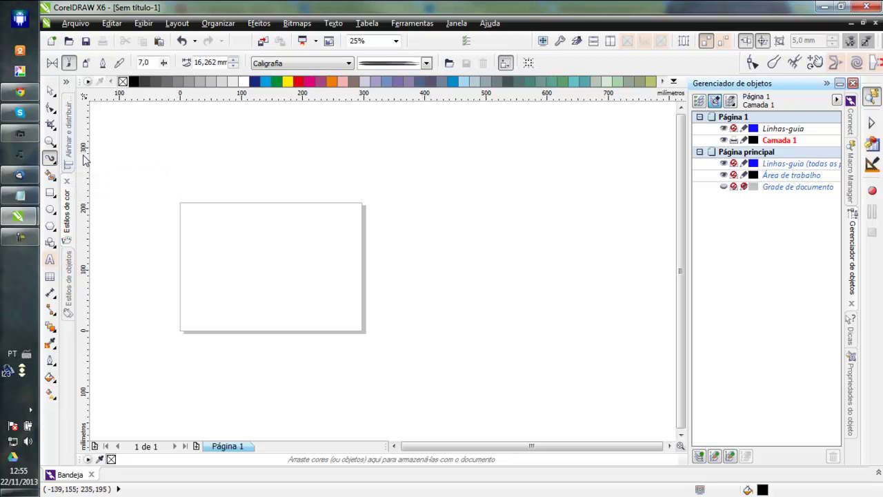
pyautogui.scroll(2, 245, 181)
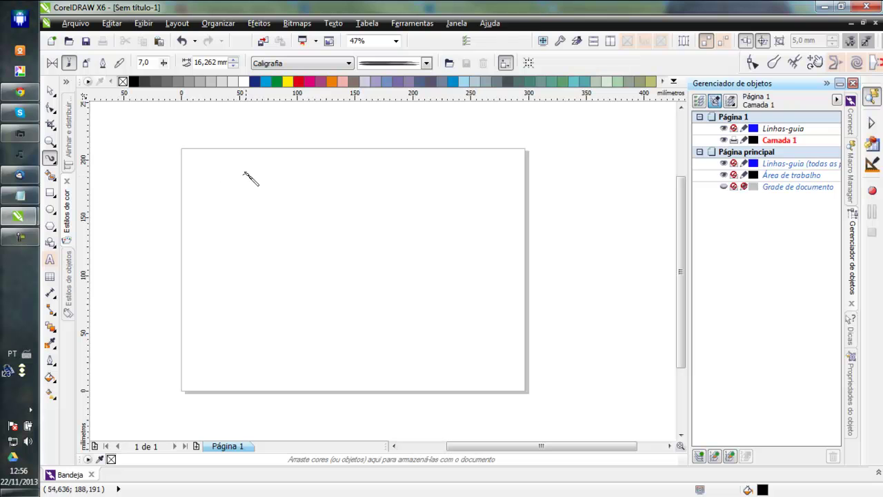
pyautogui.moveTo(245, 173); pyautogui.dragTo(235, 237)
pyautogui.moveTo(283, 205)
pyautogui.mouseDown()
pyautogui.moveTo(278, 243)
pyautogui.moveTo(301, 214)
pyautogui.moveTo(370, 203)
pyautogui.moveTo(405, 210)
pyautogui.moveTo(418, 241)
pyautogui.mouseUp()
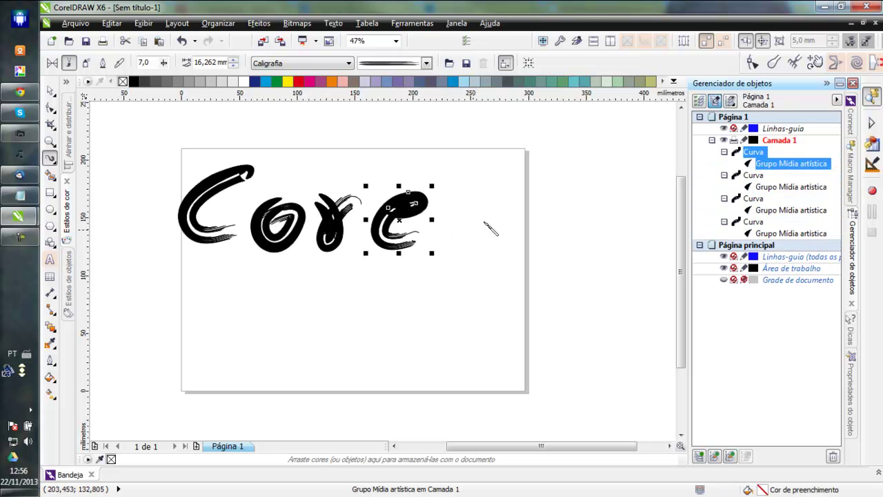
pyautogui.moveTo(479, 166); pyautogui.dragTo(517, 238)
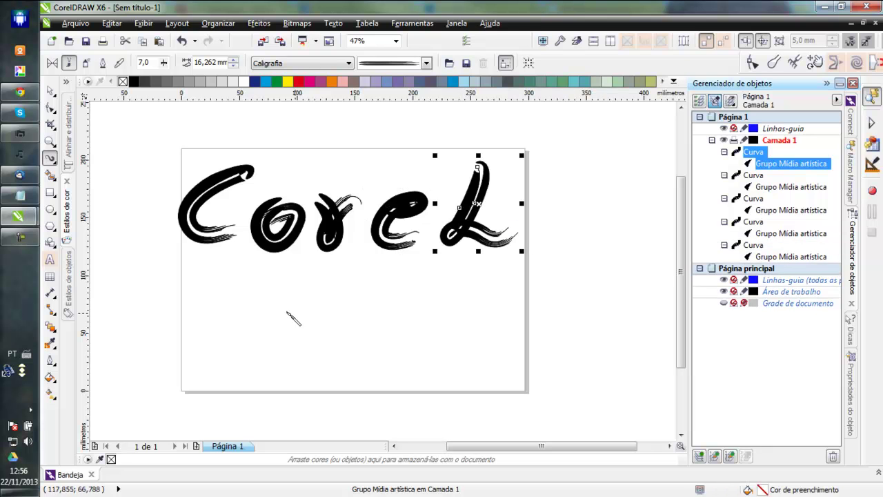
# Paint the words "é isso aí" in freehand brush strokes on two lines below CoreL, including the accents.
pyautogui.moveTo(341, 293); pyautogui.dragTo(348, 323)
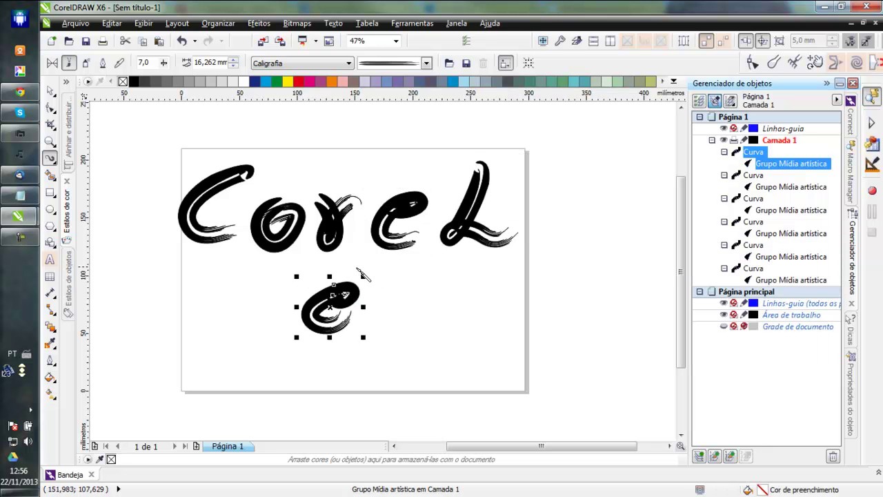
pyautogui.moveTo(370, 274); pyautogui.dragTo(360, 263)
pyautogui.moveTo(219, 352); pyautogui.dragTo(202, 409)
pyautogui.moveTo(305, 354)
pyautogui.mouseDown()
pyautogui.moveTo(259, 369)
pyautogui.moveTo(243, 412)
pyautogui.mouseUp()
pyautogui.moveTo(373, 355); pyautogui.dragTo(333, 411)
pyautogui.moveTo(435, 347); pyautogui.dragTo(449, 352)
pyautogui.moveTo(531, 349)
pyautogui.mouseDown()
pyautogui.moveTo(514, 377)
pyautogui.moveTo(573, 404)
pyautogui.mouseUp()
pyautogui.moveTo(603, 349); pyautogui.dragTo(599, 386)
pyautogui.moveTo(638, 278); pyautogui.dragTo(606, 316)
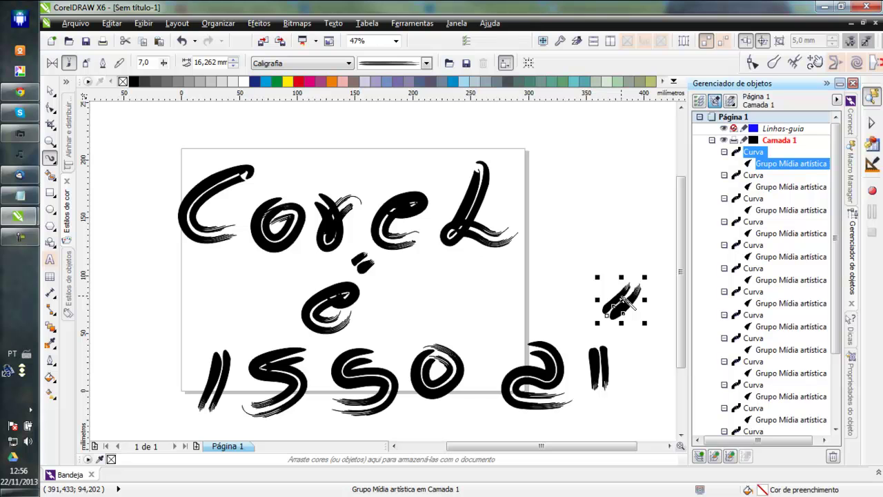
# Switch to the selection tool and select the letter C and the letter a in turn to inspect their strokes.
pyautogui.rightClick(623, 298)
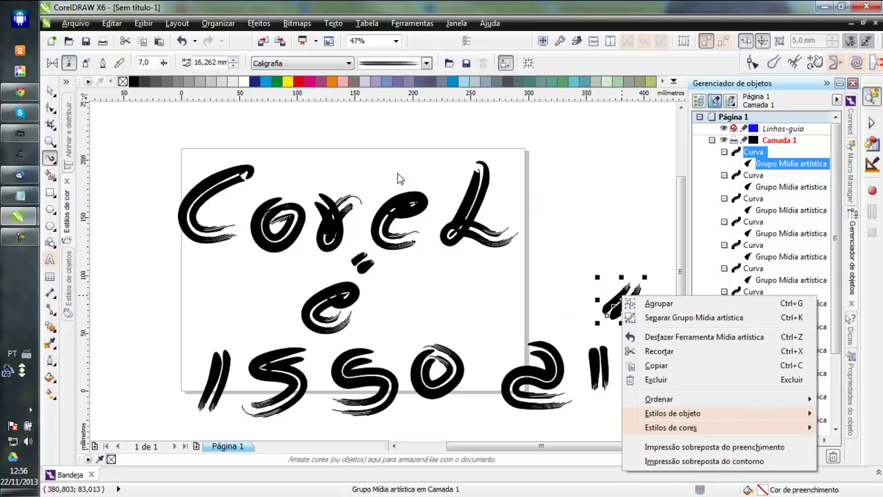
pyautogui.click(54, 92)
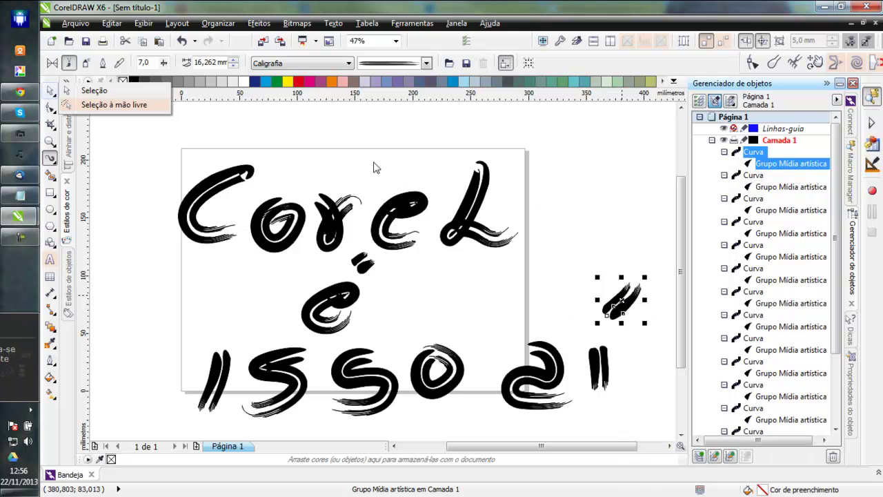
pyautogui.click(86, 90)
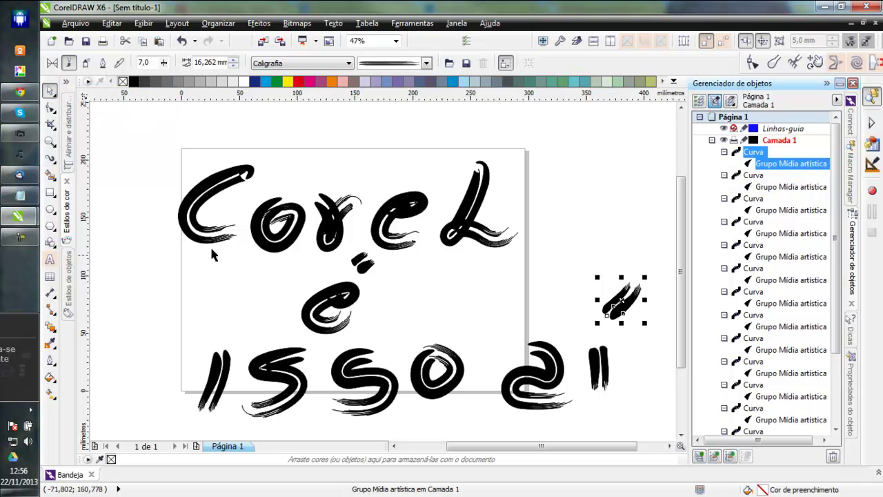
pyautogui.click(243, 174)
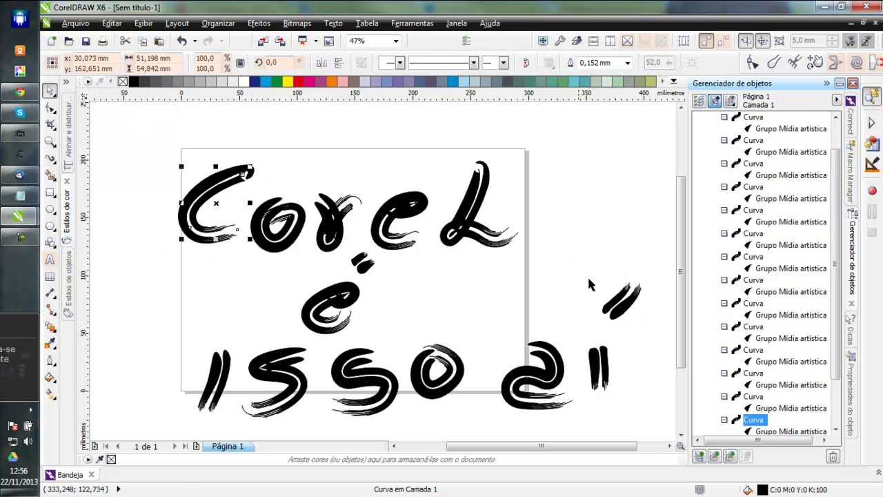
pyautogui.click(552, 374)
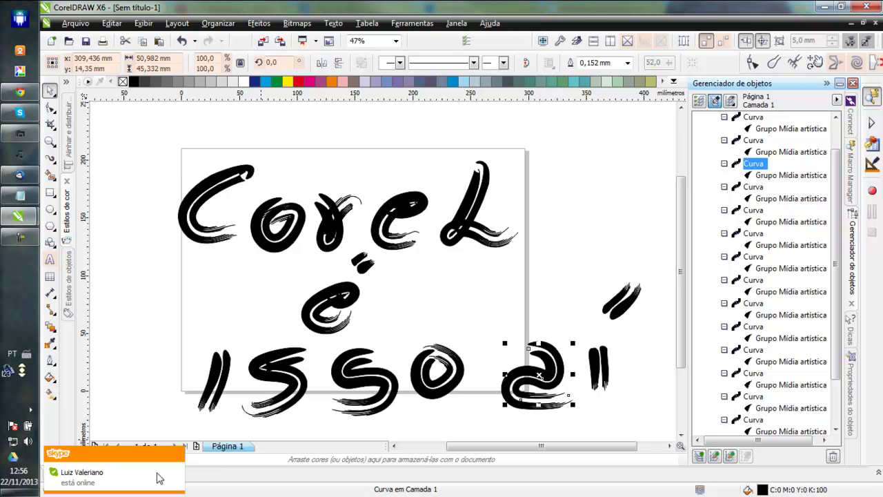
pyautogui.click(178, 456)
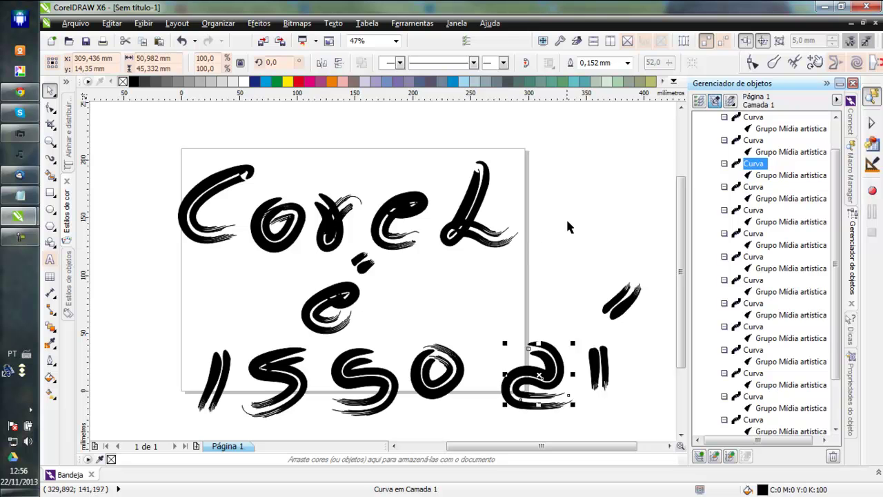
# Select all the brush strokes of the lettering and break apart their Artistic Media groups.
pyautogui.click(513, 240)
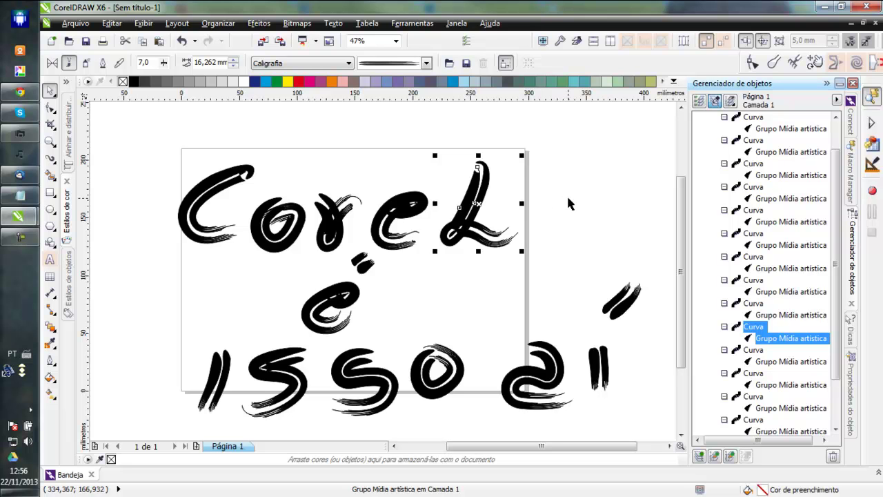
pyautogui.hotkey('ctrl', 'a')
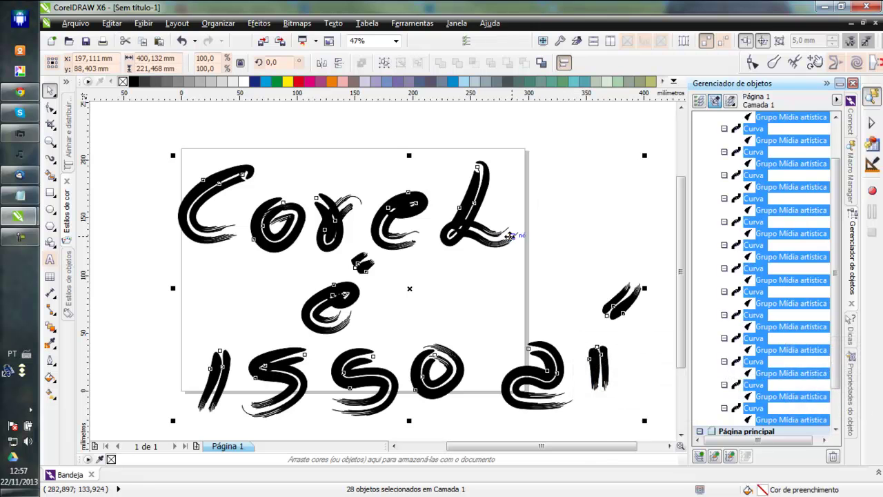
pyautogui.hotkey('ctrl', 'k')
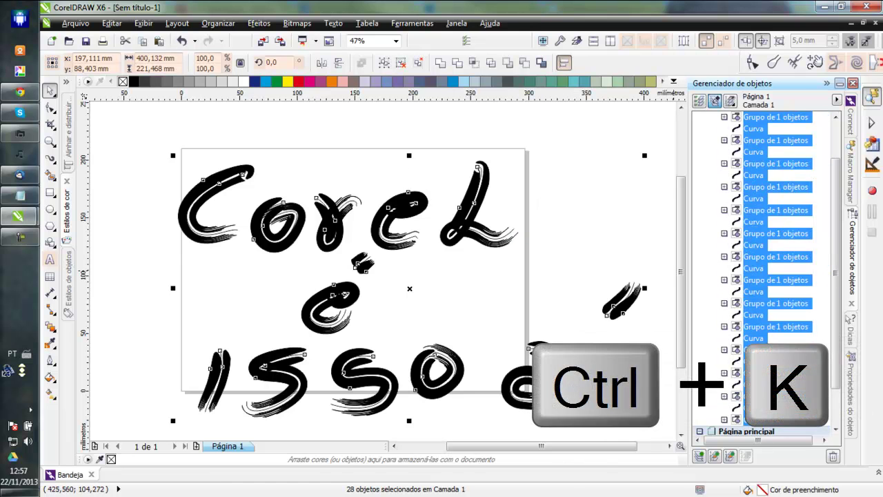
# Open the object search wizard and start a new search.
pyautogui.click(112, 23)
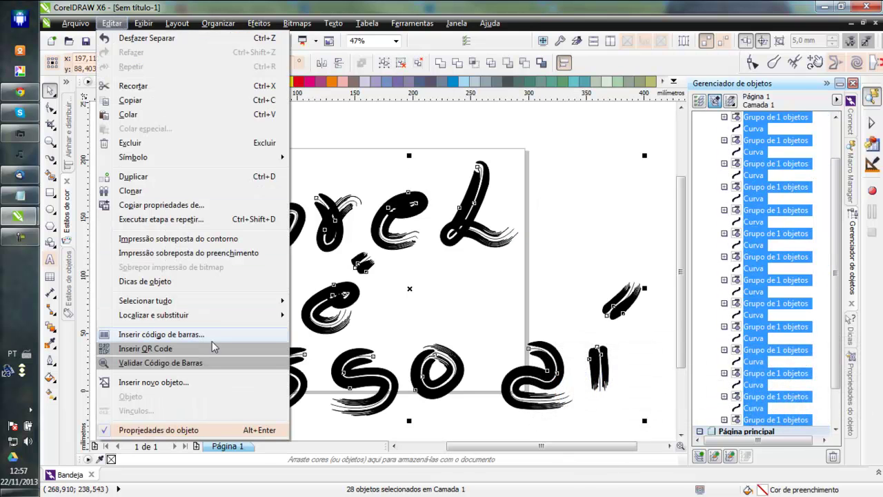
pyautogui.moveTo(223, 315)
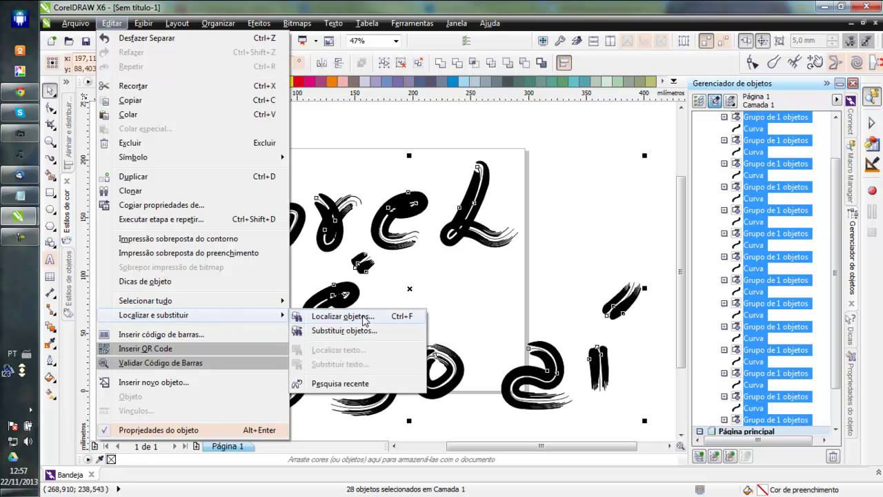
pyautogui.click(364, 318)
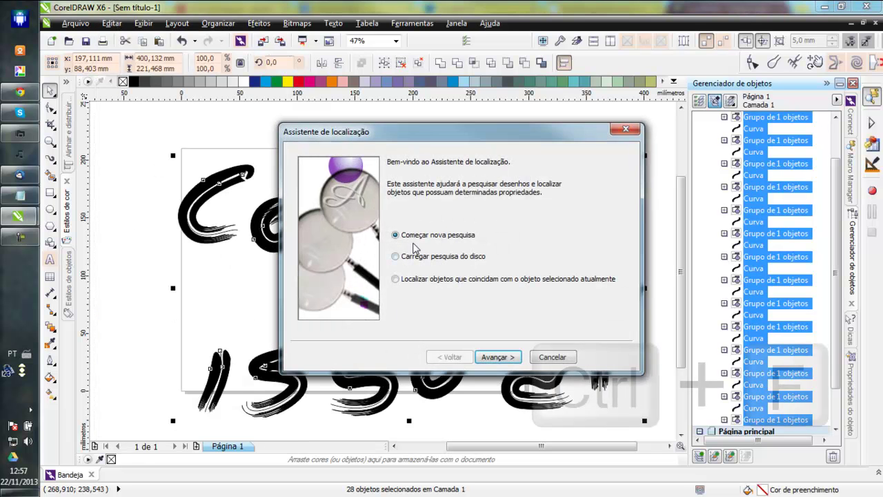
pyautogui.click(501, 359)
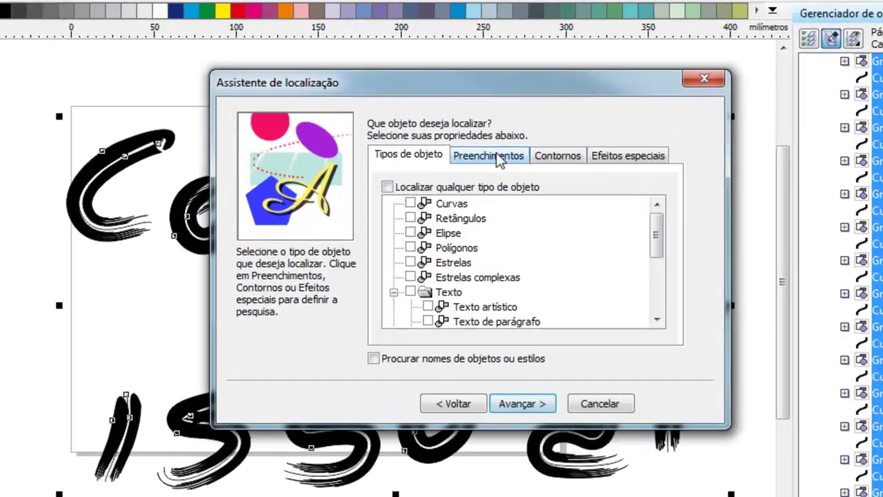
# Restrict the search to objects with the fill type Sem preenchimento, leaving Curvas unselected, and finish the wizard.
pyautogui.click(481, 186)
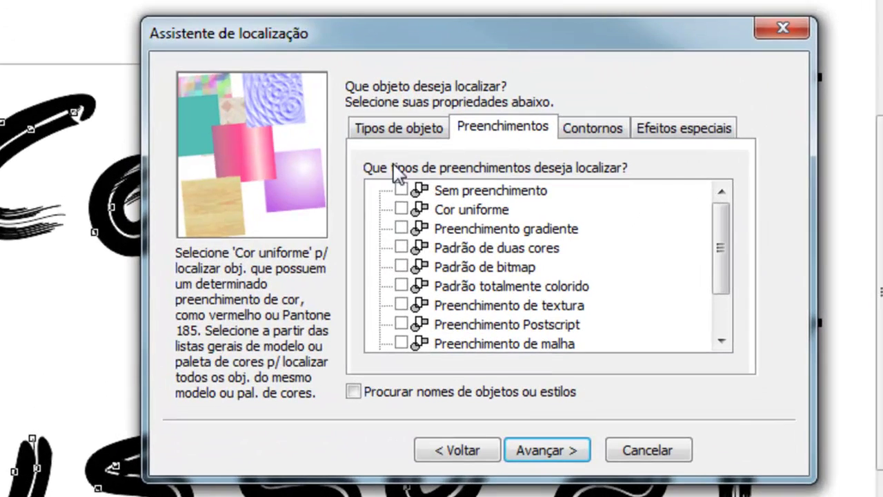
pyautogui.click(401, 129)
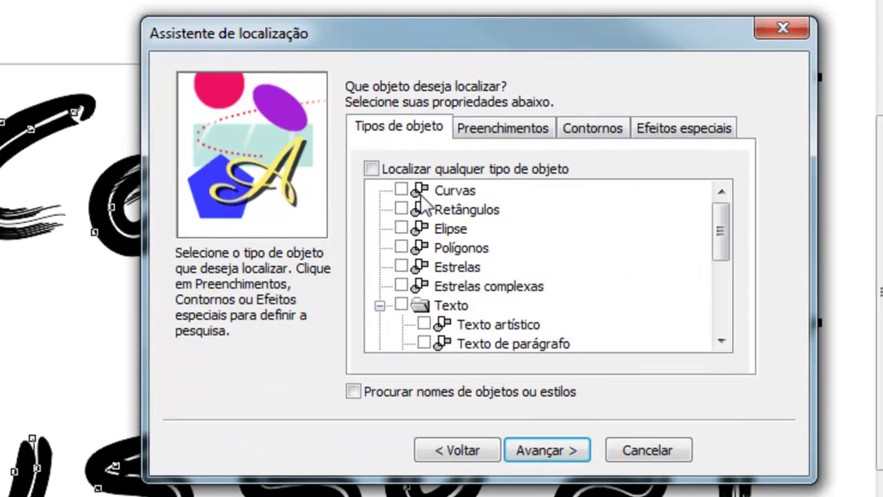
pyautogui.click(401, 189)
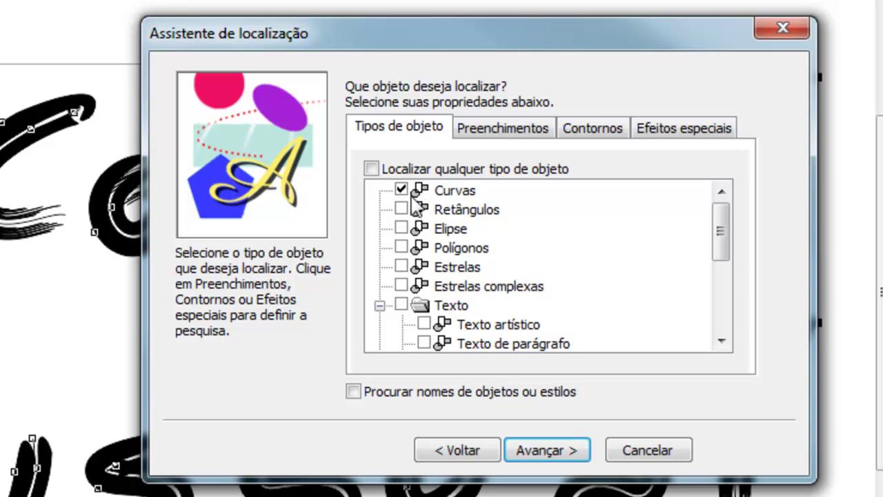
pyautogui.click(401, 189)
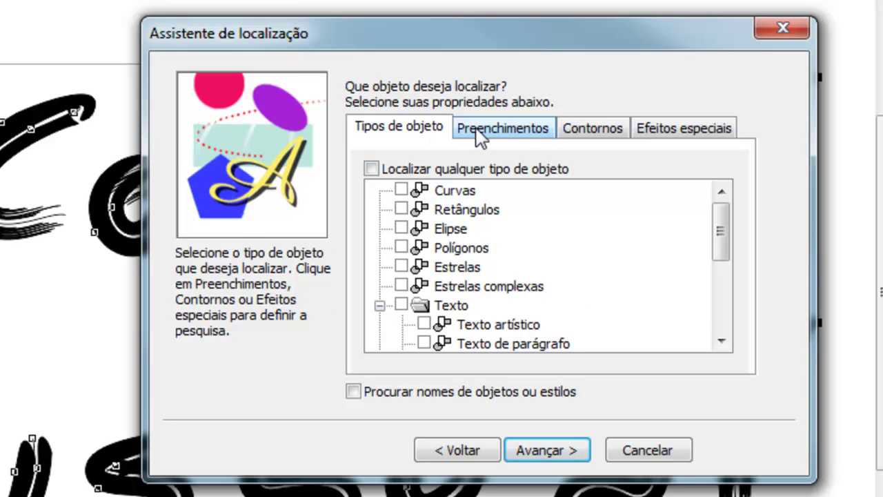
pyautogui.click(514, 130)
pyautogui.click(401, 189)
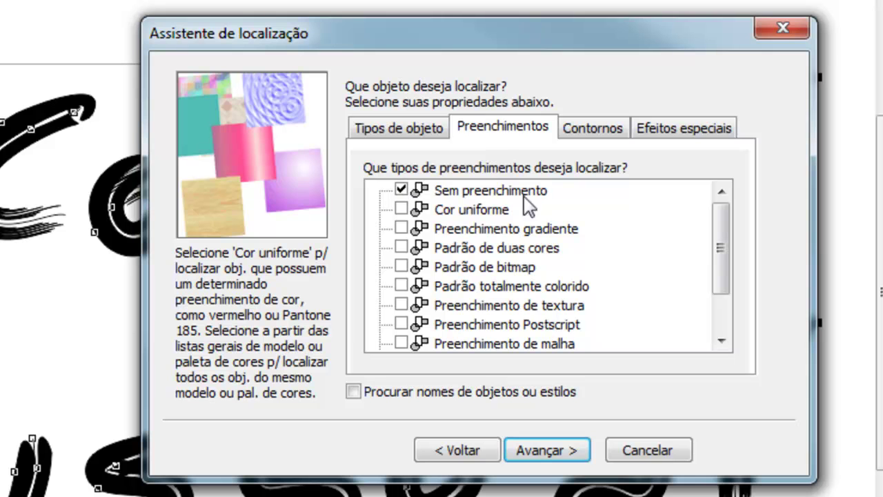
pyautogui.click(555, 448)
pyautogui.click(556, 448)
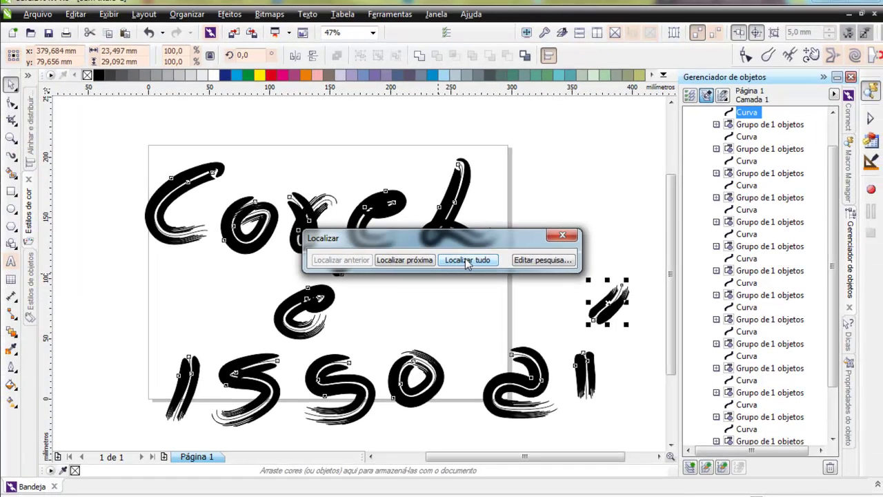
# Find all the unfilled path lines, delete them together, and close the Localizar window.
pyautogui.click(468, 260)
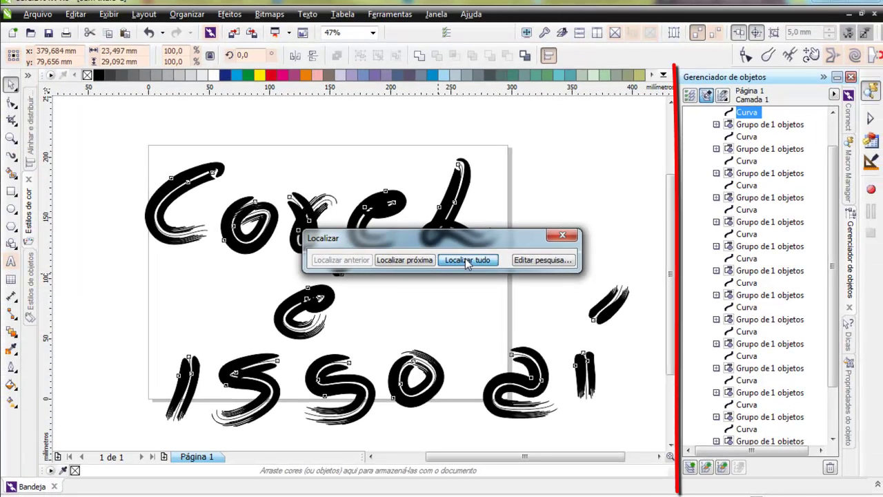
pyautogui.click(388, 293)
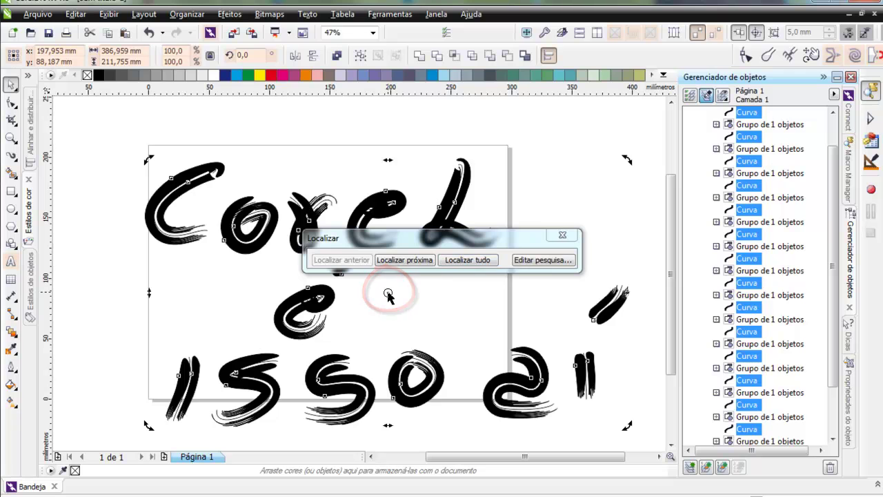
pyautogui.click(387, 295)
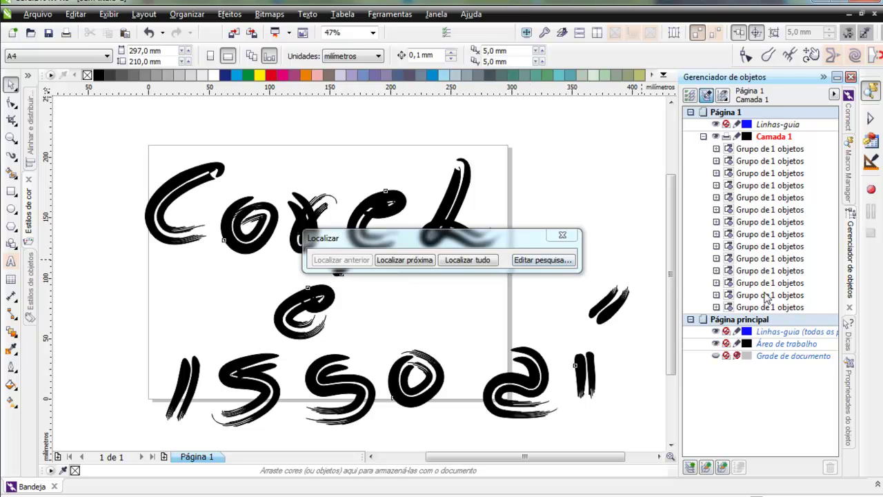
pyautogui.click(563, 235)
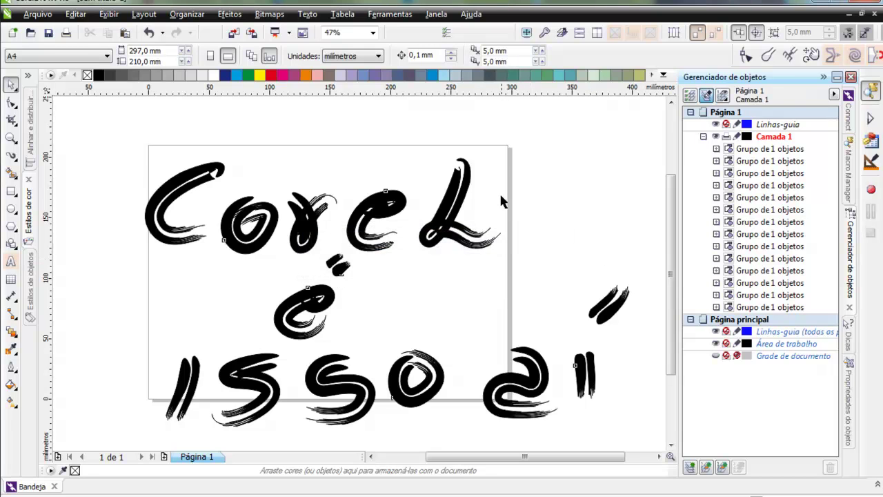
# Try moving the letter L of CoreL up past the page's right edge and undo the move.
pyautogui.click(468, 200)
pyautogui.moveTo(475, 189); pyautogui.dragTo(523, 155)
pyautogui.click(575, 241)
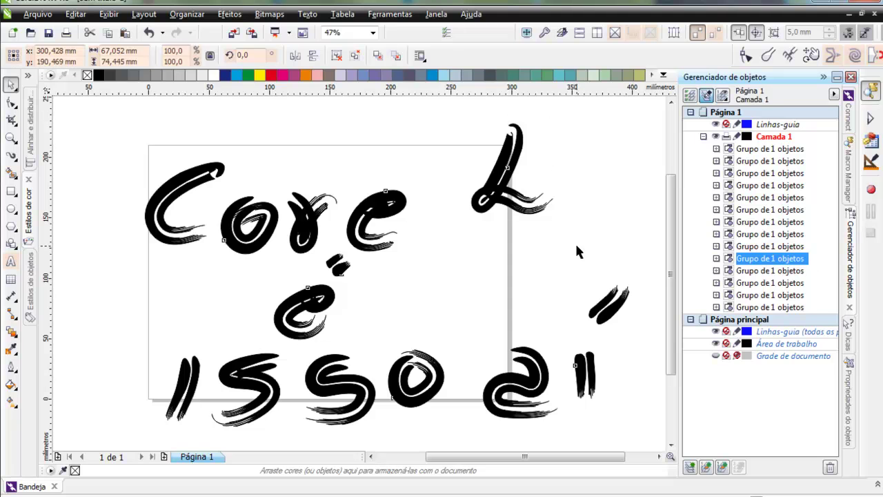
pyautogui.hotkey('ctrl', 'z')
# Switch to the document with page 16, Localizar Objedos, and select one of its slanted brush strokes.
pyautogui.click(567, 216)
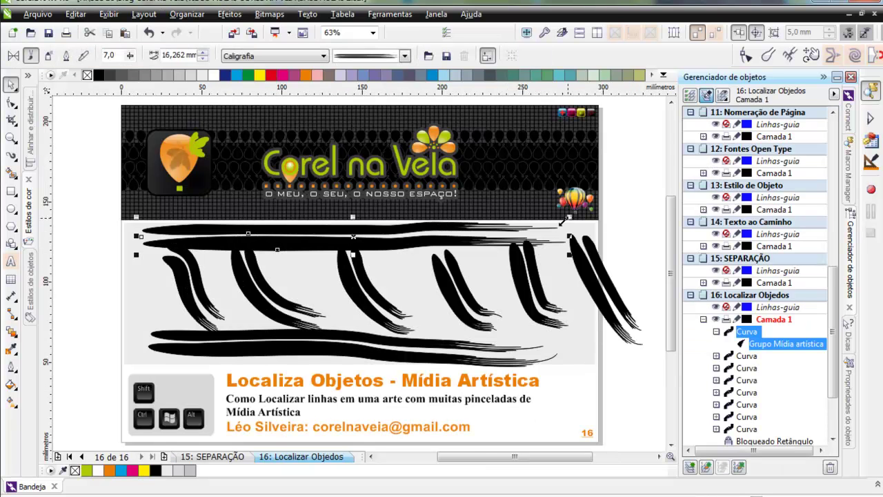
pyautogui.click(617, 229)
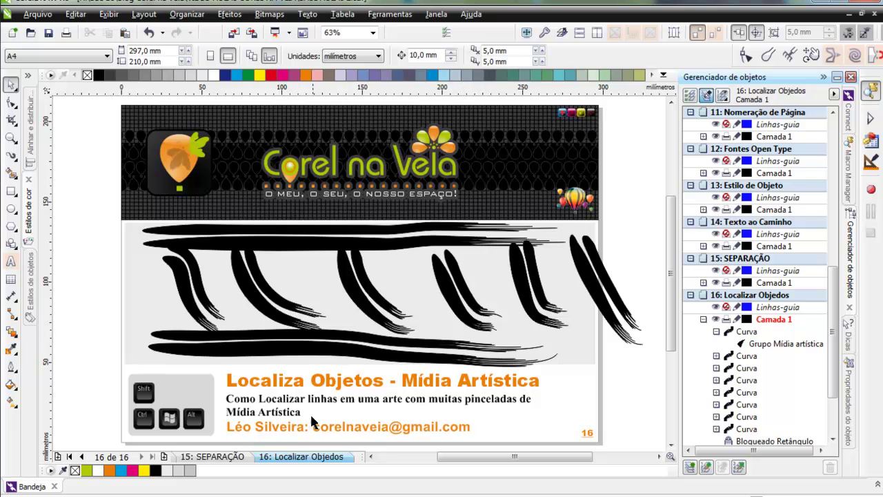
pyautogui.hotkey('ctrl', 'k')
pyautogui.click(519, 285)
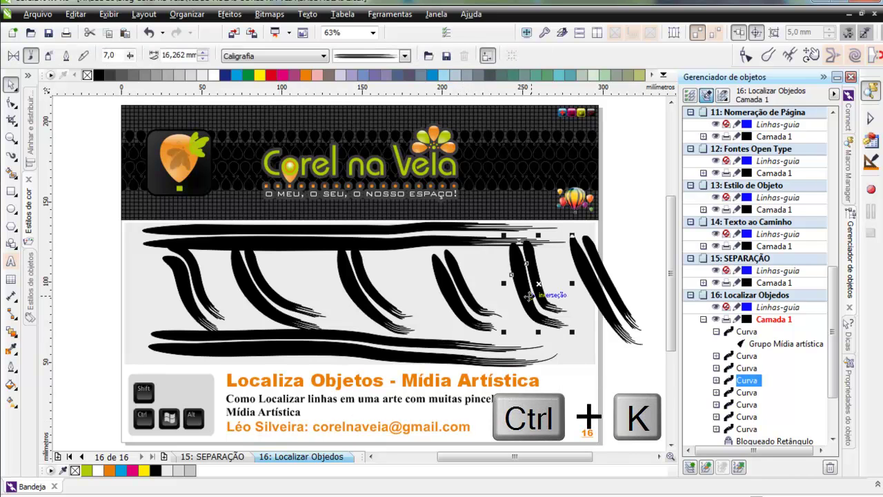
pyautogui.hotkey('ctrl', 'f')
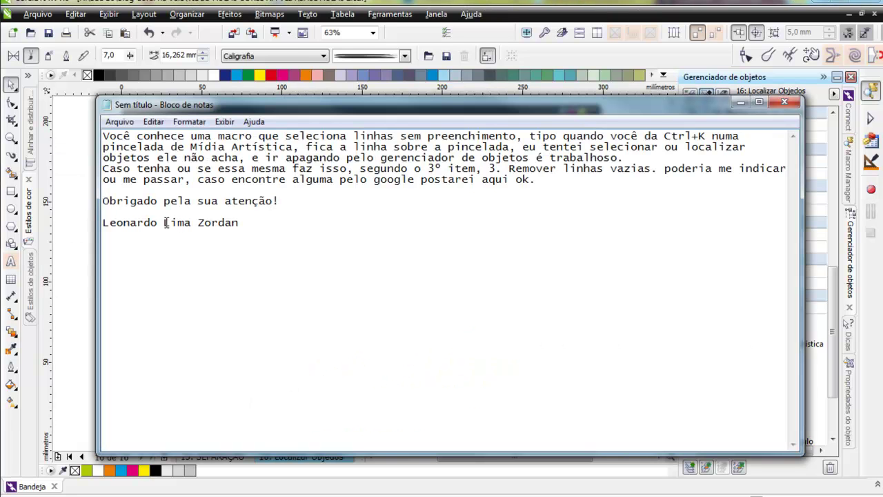
# Try to close the untitled Notepad note and cancel at the save prompt.
pyautogui.click(784, 104)
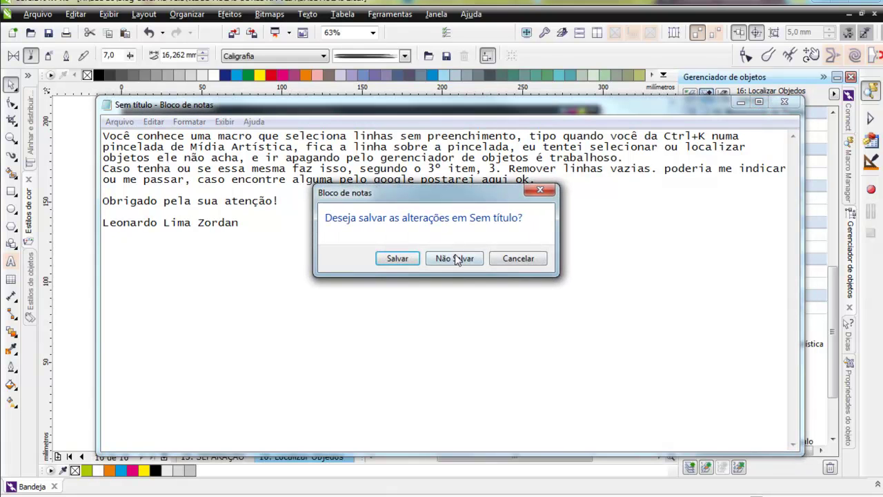
pyautogui.click(509, 258)
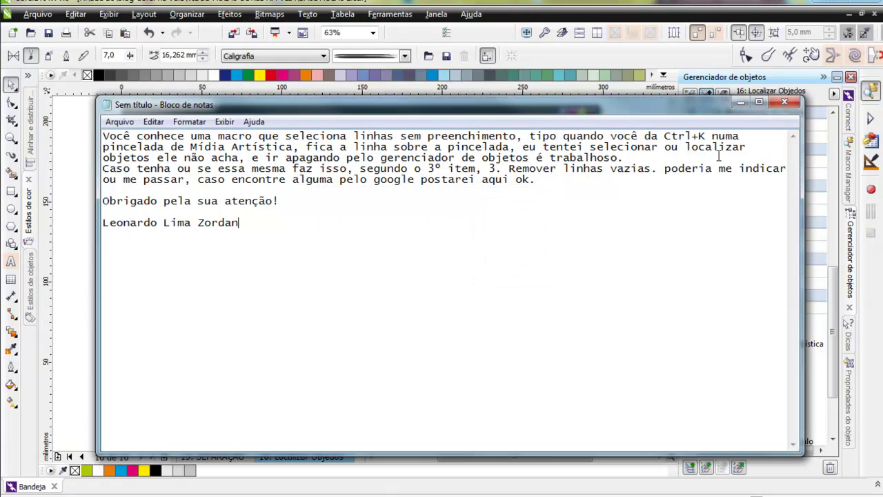